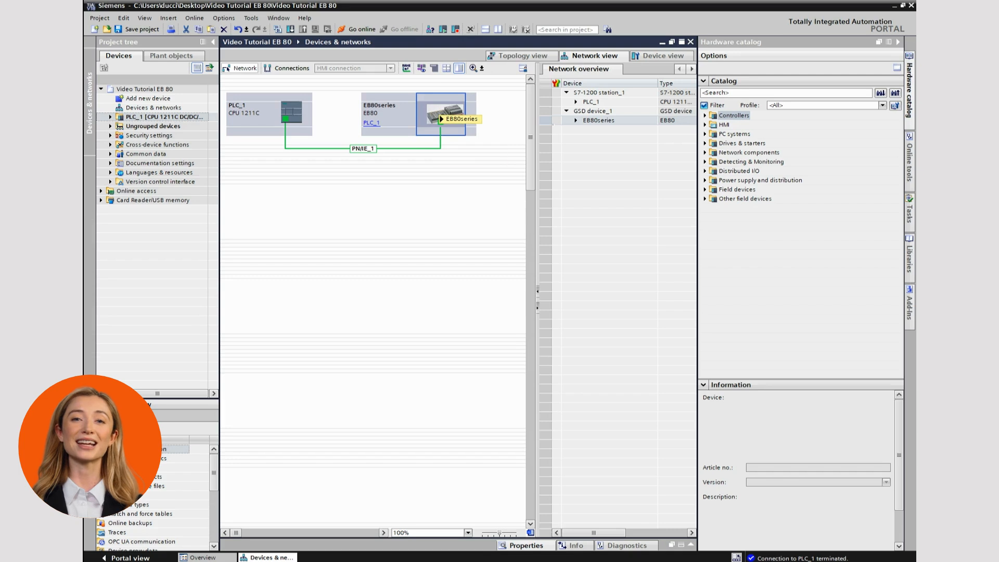
Step: Open the EB80series device configuration and add the 08 Digital inputs - 02282S01 module to slot 4
double_click(434, 112)
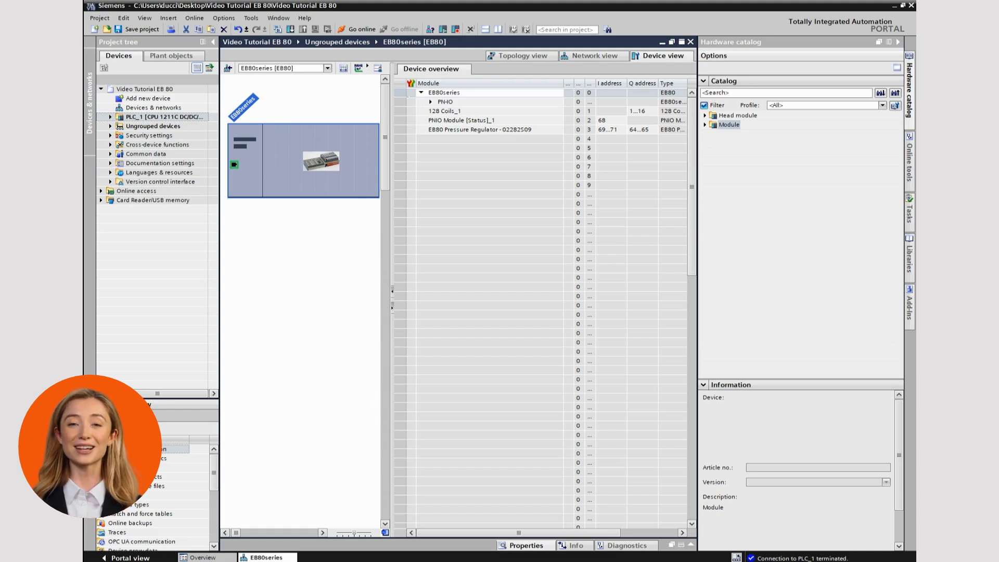
left_click(705, 125)
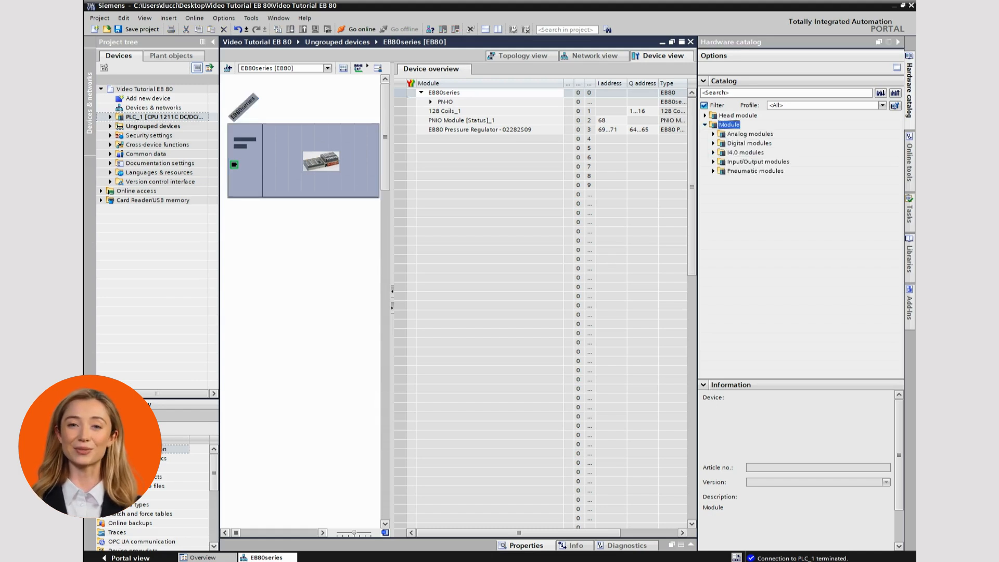
left_click(713, 143)
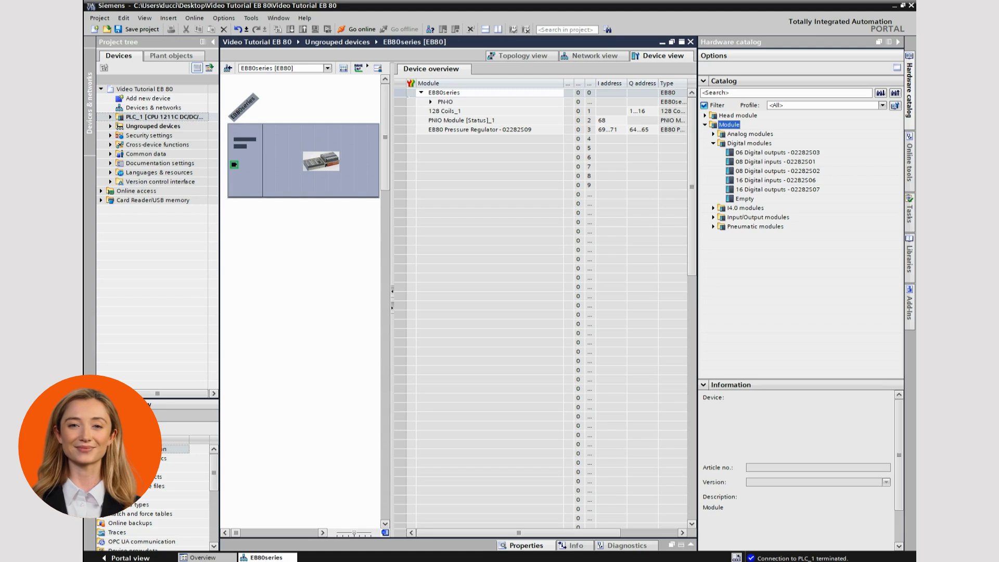
left_click_drag(775, 171, 508, 139)
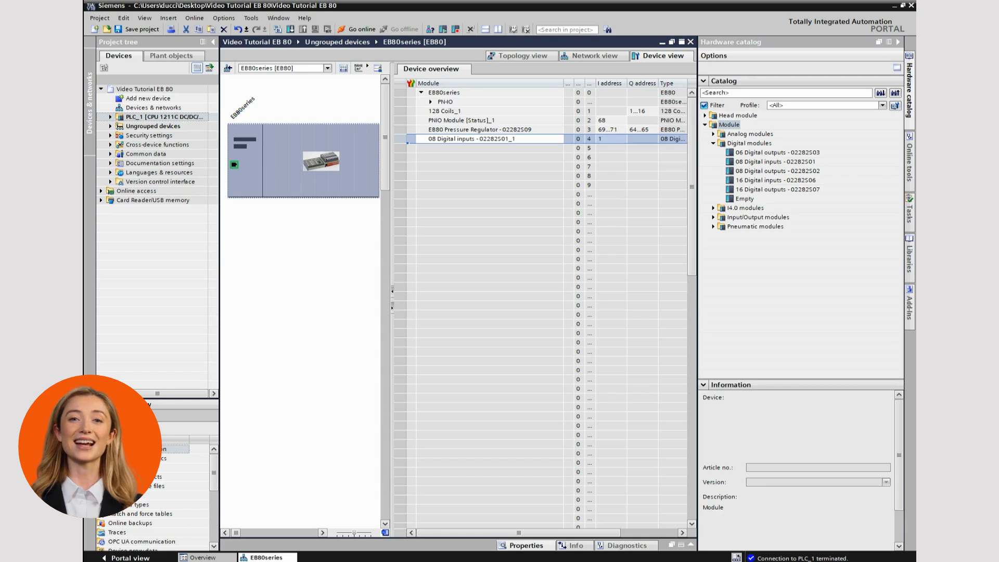
Step: Add the 08 Digital outputs - 02282S02 module to slot 5 and the EB80 configurable 16DIDO module to slot 6
left_click_drag(776, 161, 510, 148)
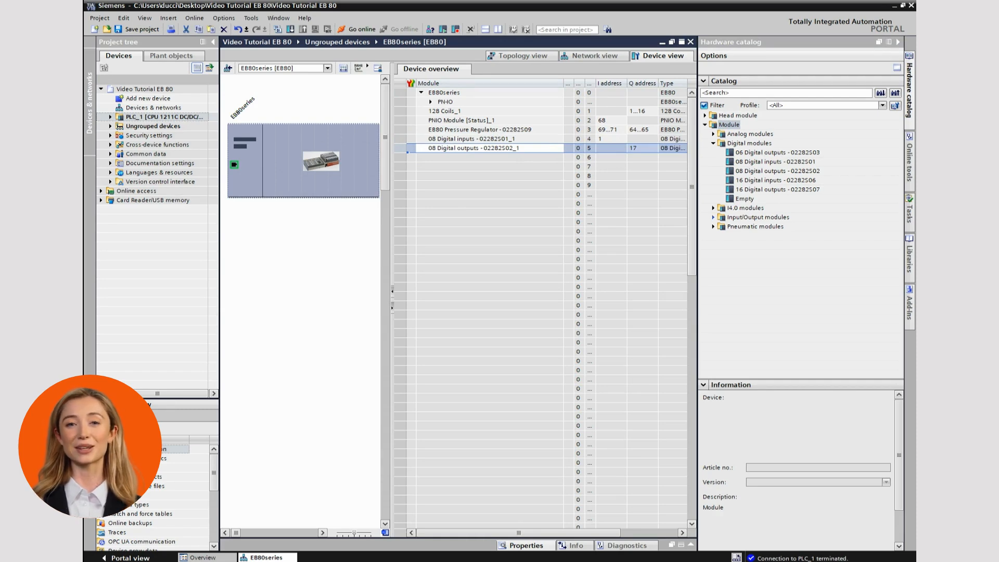
left_click(713, 217)
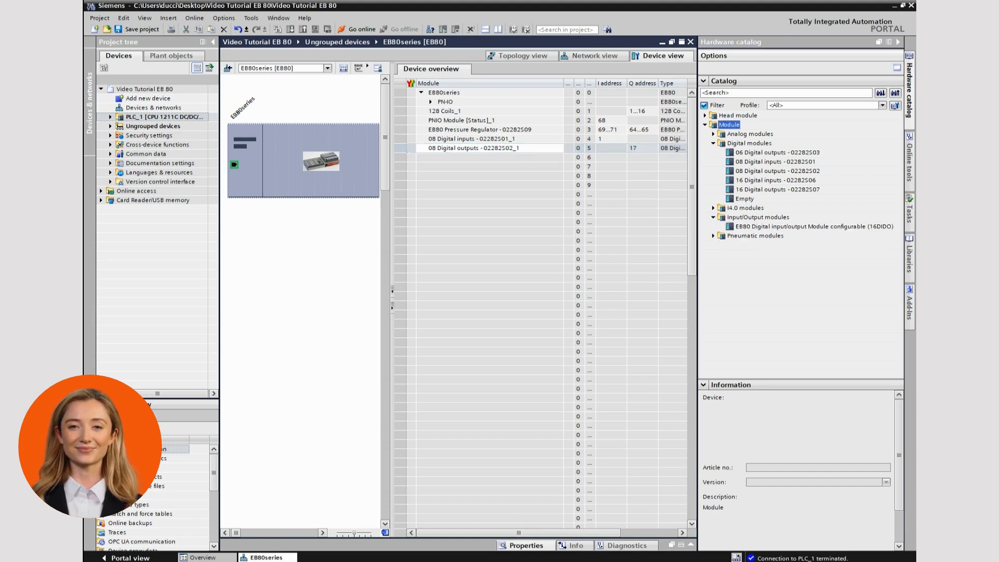
left_click_drag(771, 227, 529, 157)
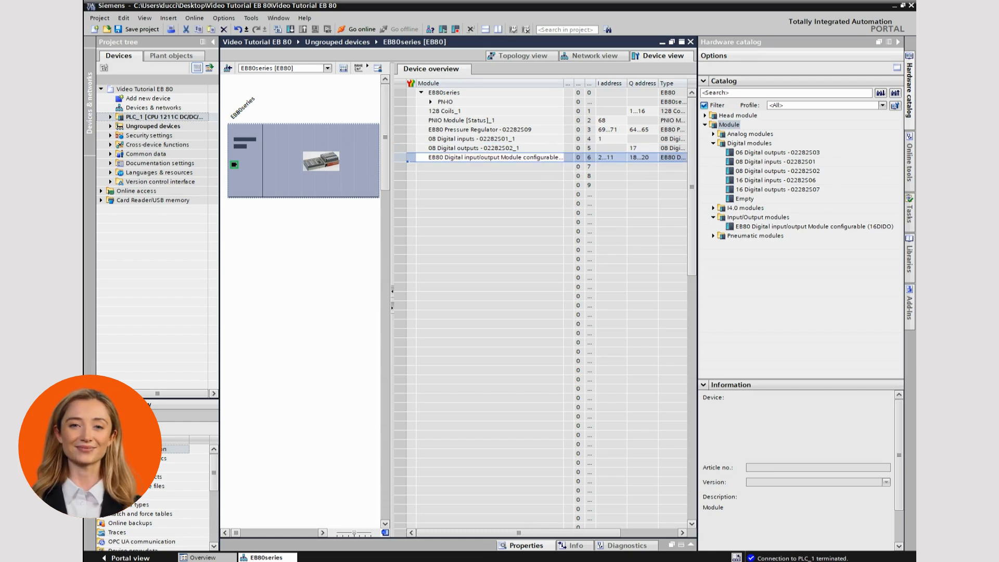
Step: Open the 08 Digital inputs module's properties and examine the polarity and activation state options for Input 1
left_click(412, 139)
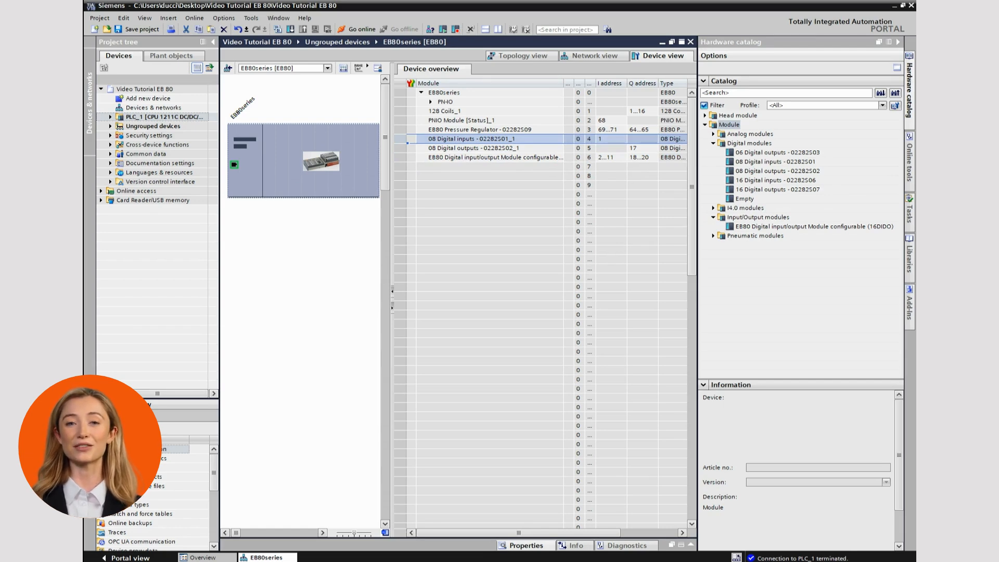
right_click(405, 138)
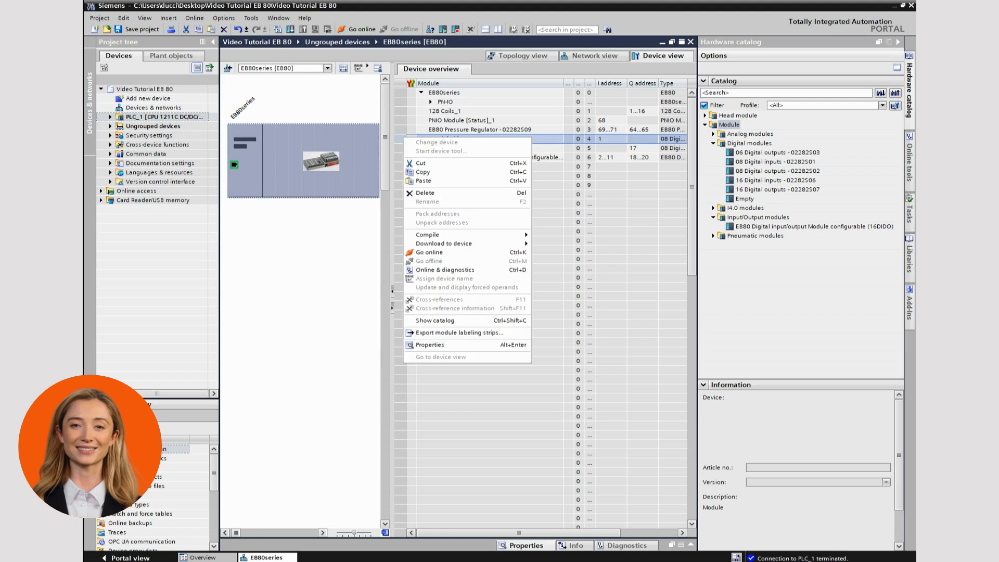
left_click(430, 345)
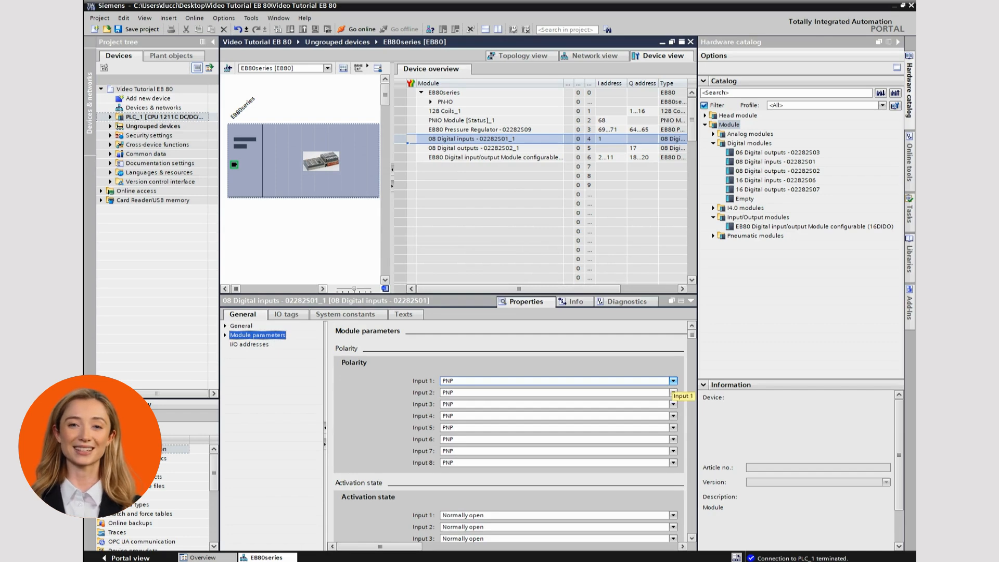
left_click(673, 381)
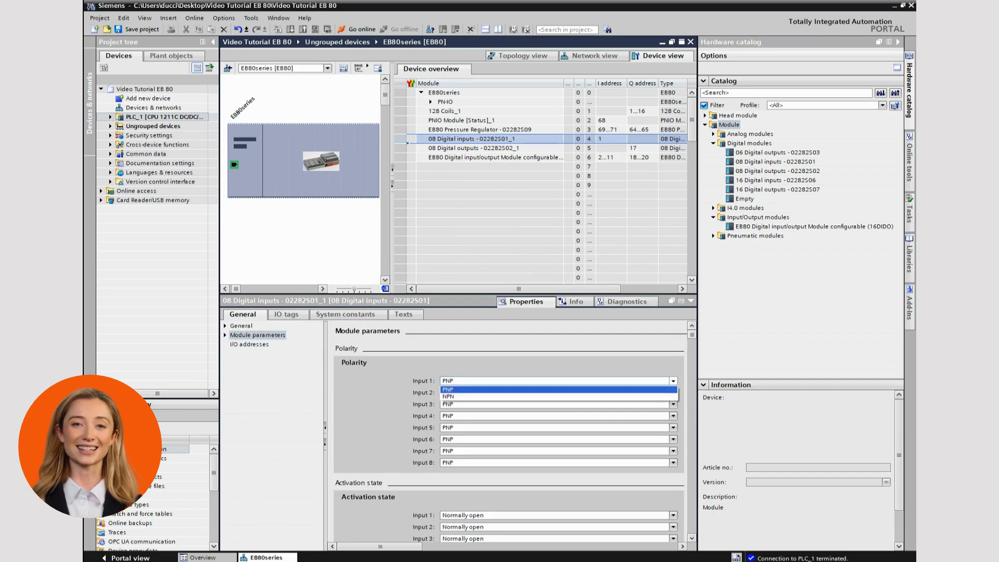
left_click(673, 381)
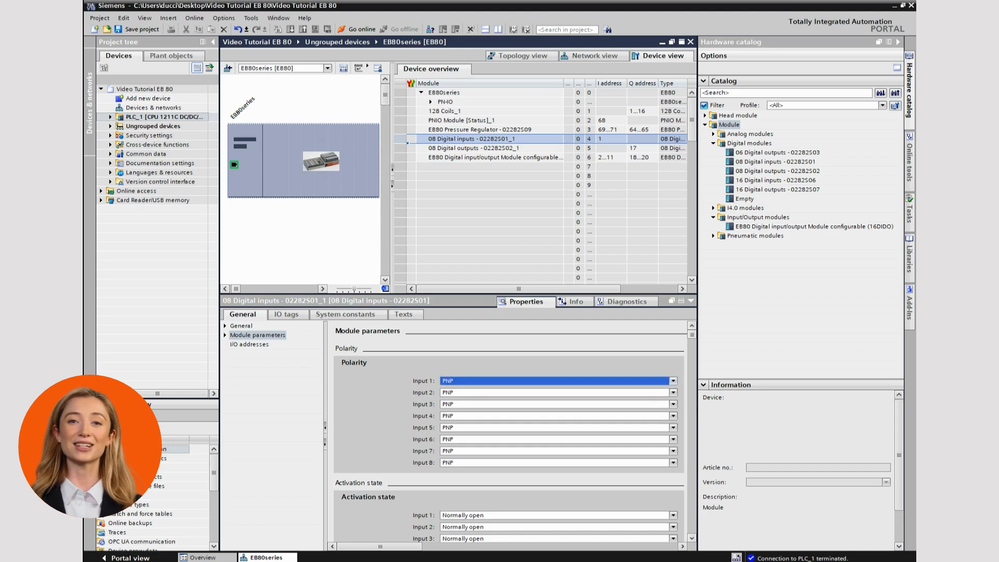
scroll(510, 432, "down", 3)
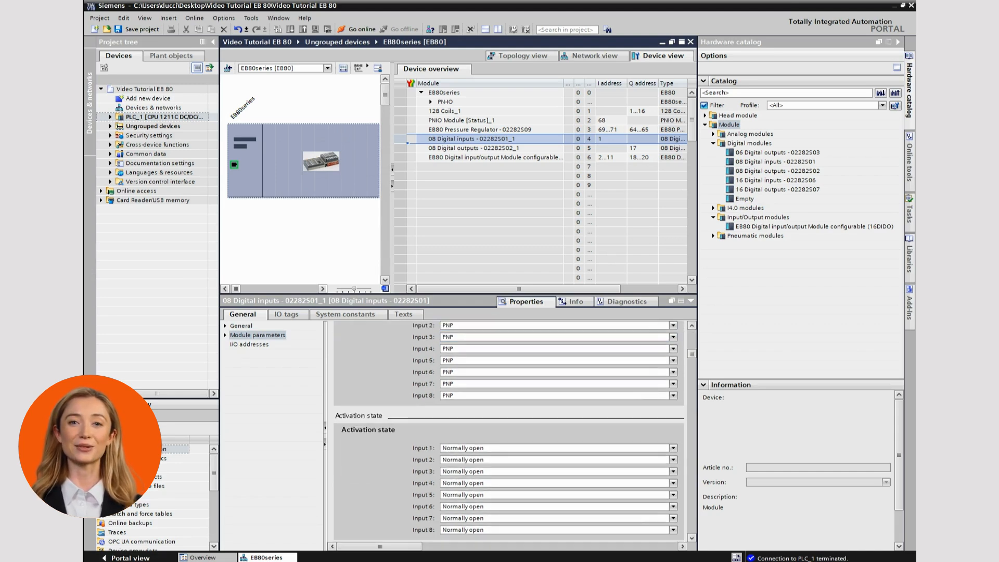
scroll(515, 445, "down", 1)
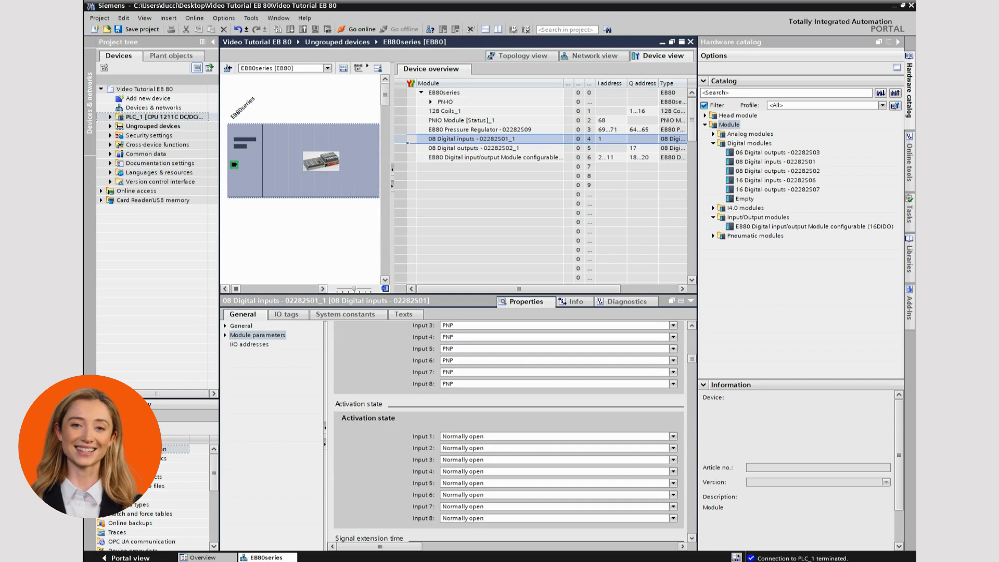
left_click(673, 436)
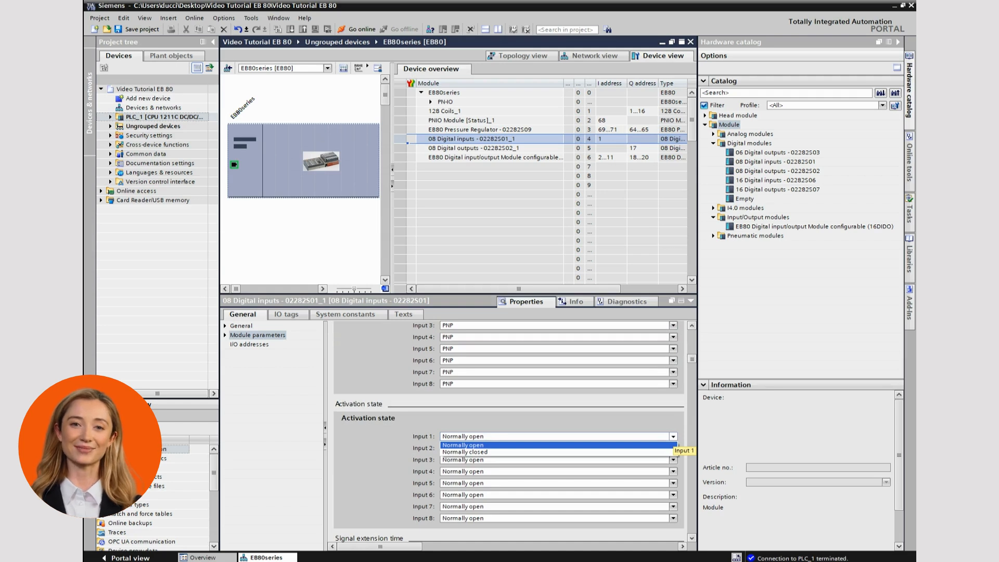
left_click(673, 437)
Step: Examine the signal extension time and input debounce time options for Input 1 of the digital inputs module
scroll(510, 437, "down", 10)
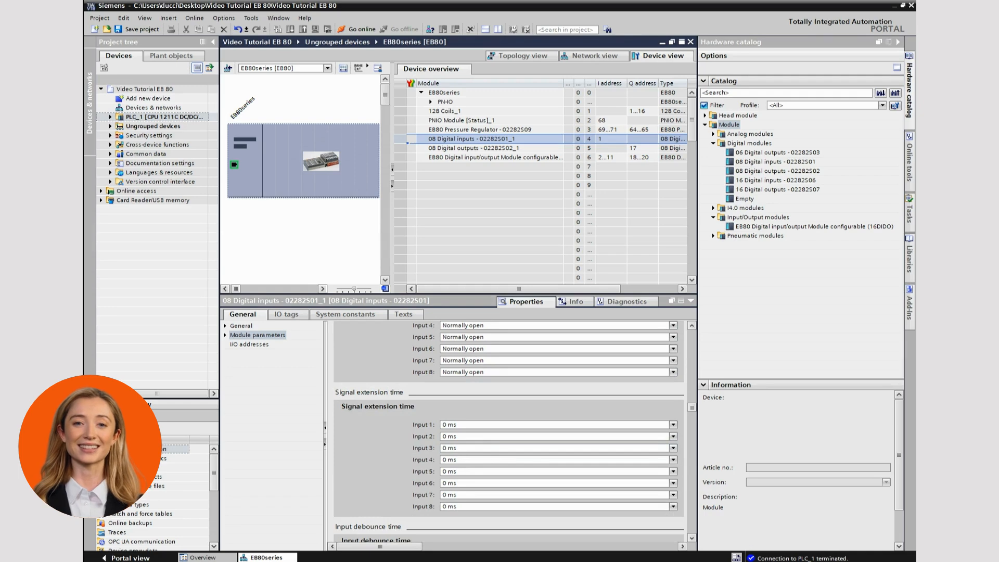
left_click(673, 424)
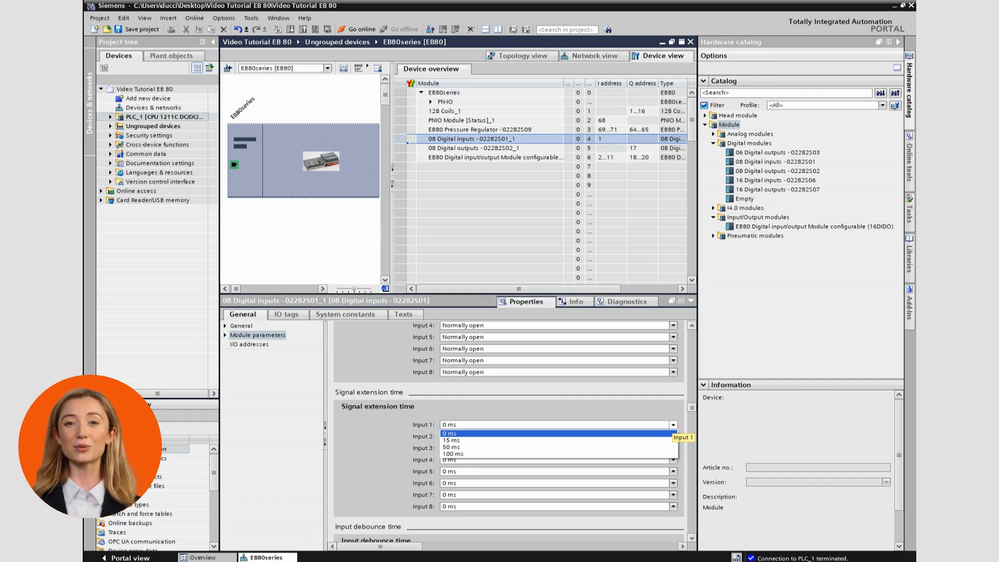
left_click(673, 424)
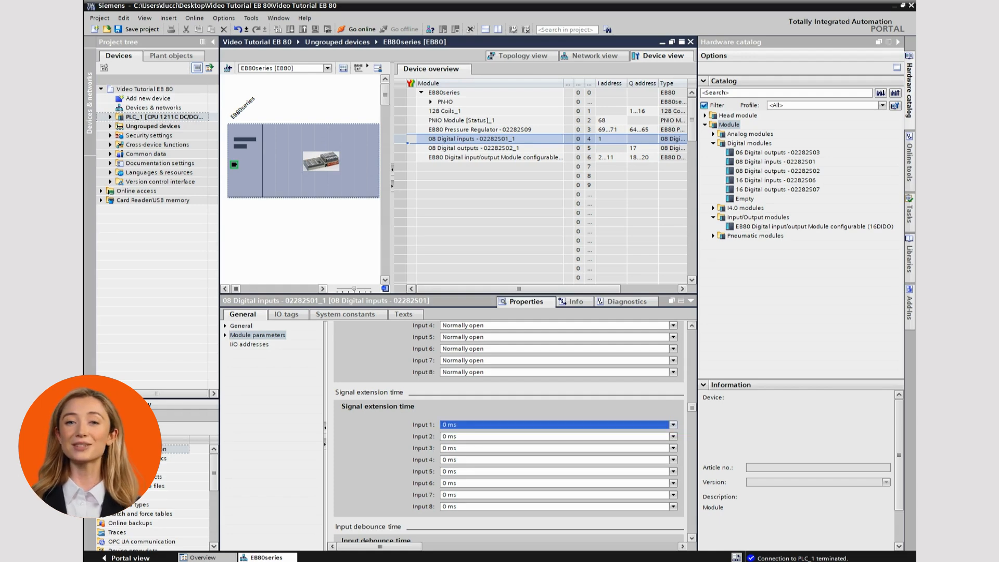
scroll(510, 432, "down", 4)
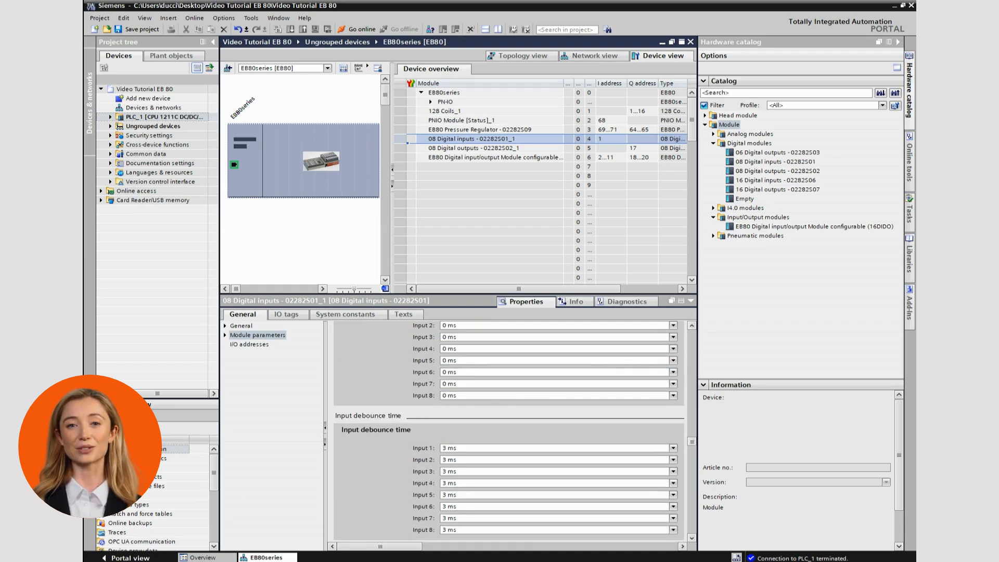
left_click(674, 449)
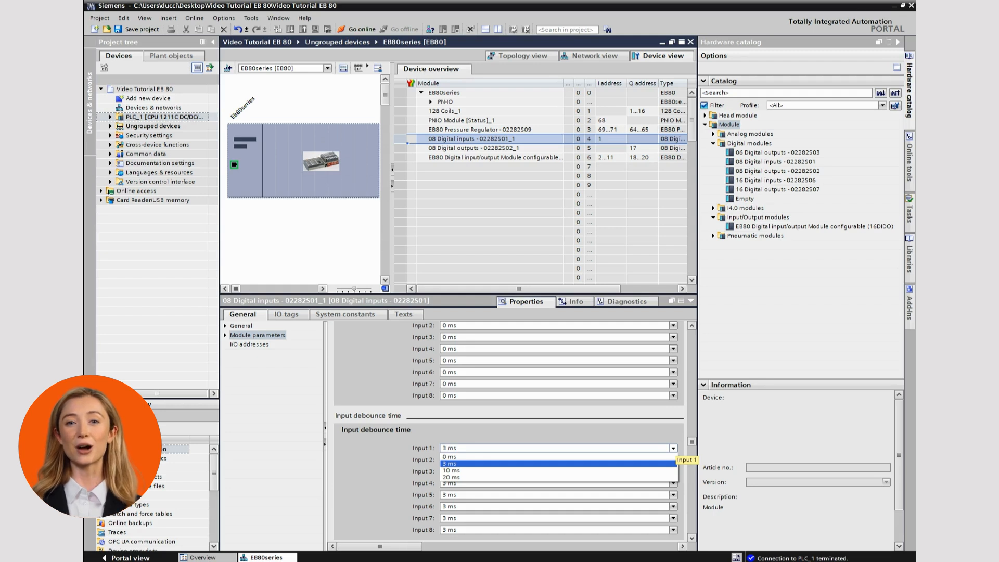
left_click(674, 448)
scroll(674, 448, "down", 5)
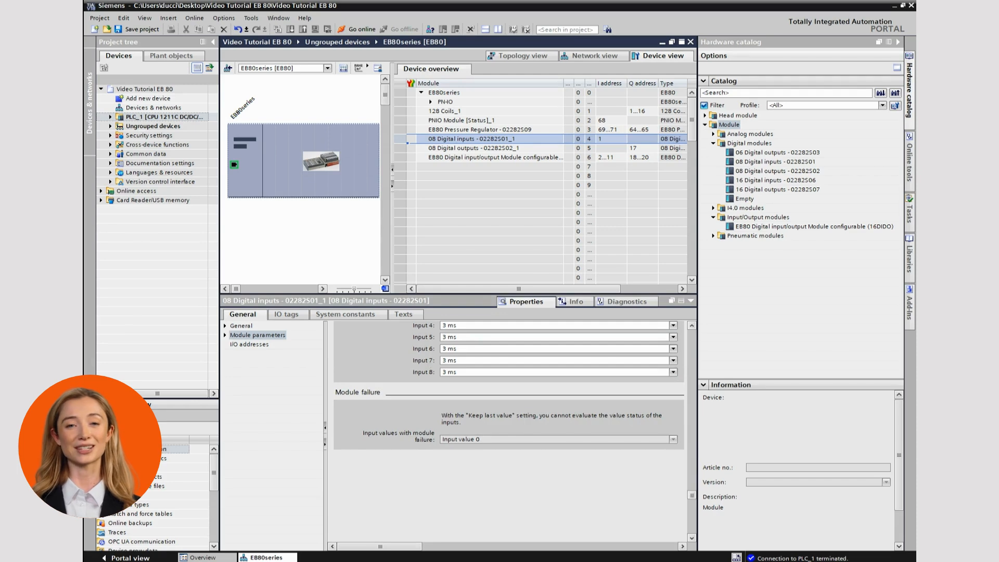
Step: Open the 08 Digital outputs module's properties and examine the polarity and activation state options for Output 1
left_click(474, 149)
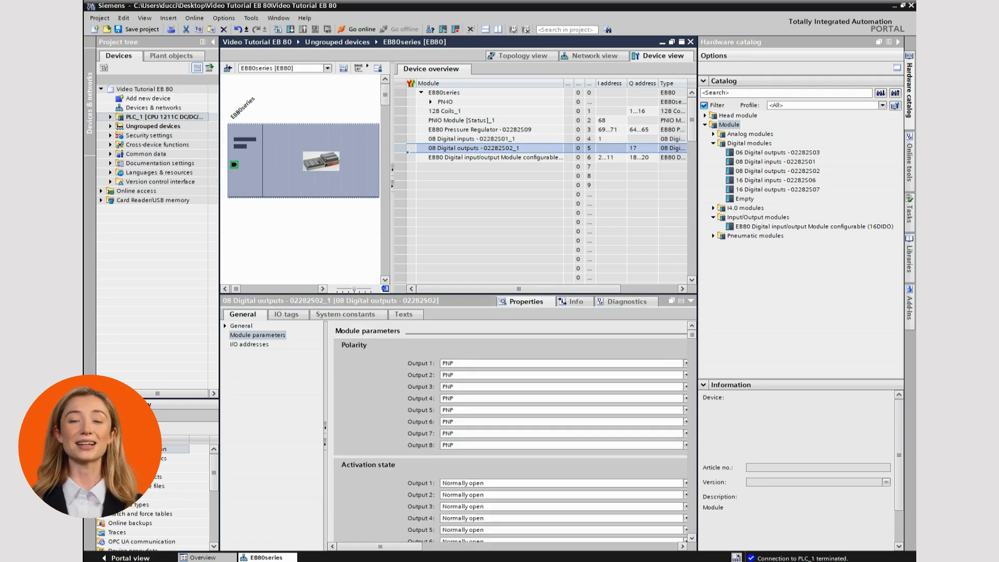
right_click(399, 148)
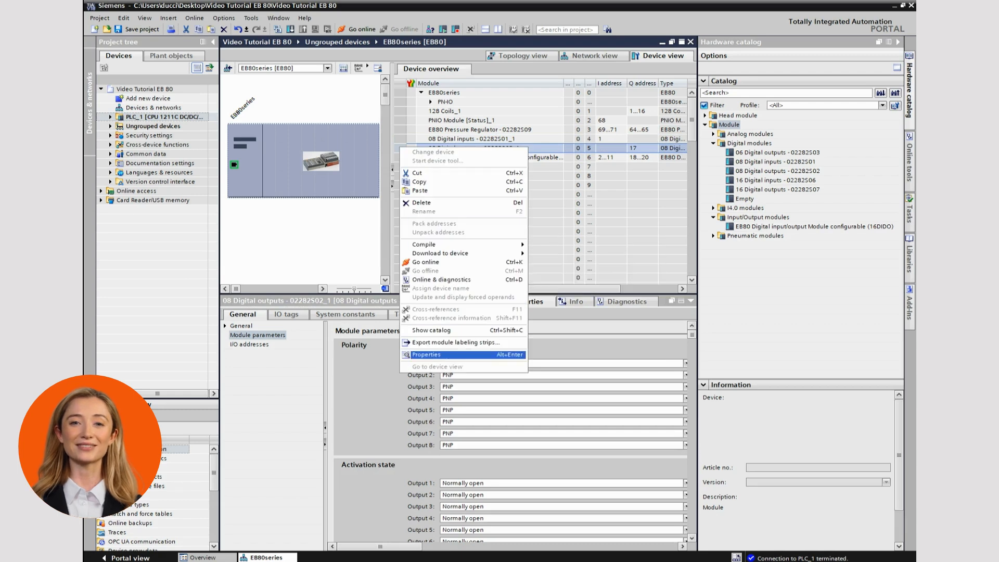
left_click(458, 354)
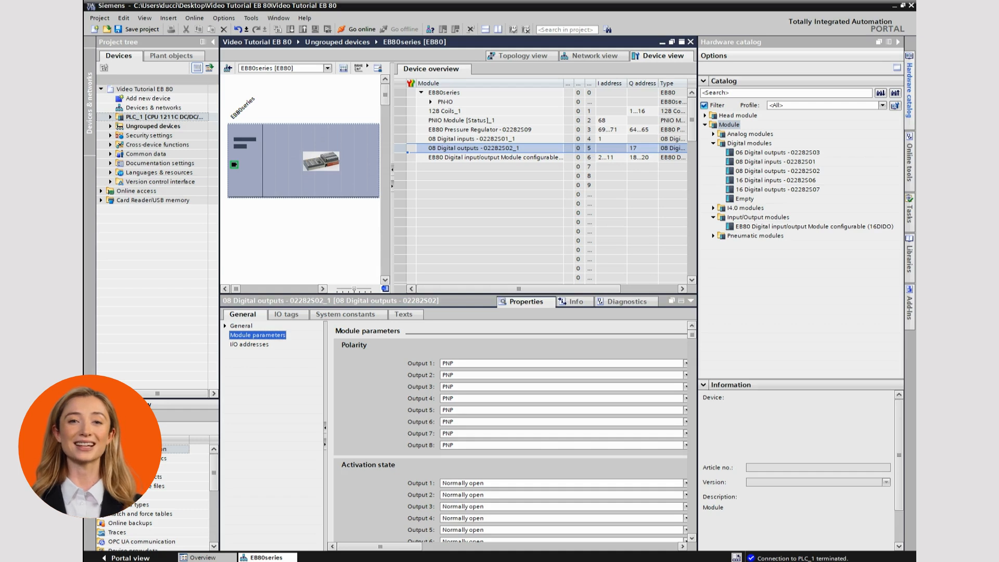
left_click(685, 364)
left_click(686, 363)
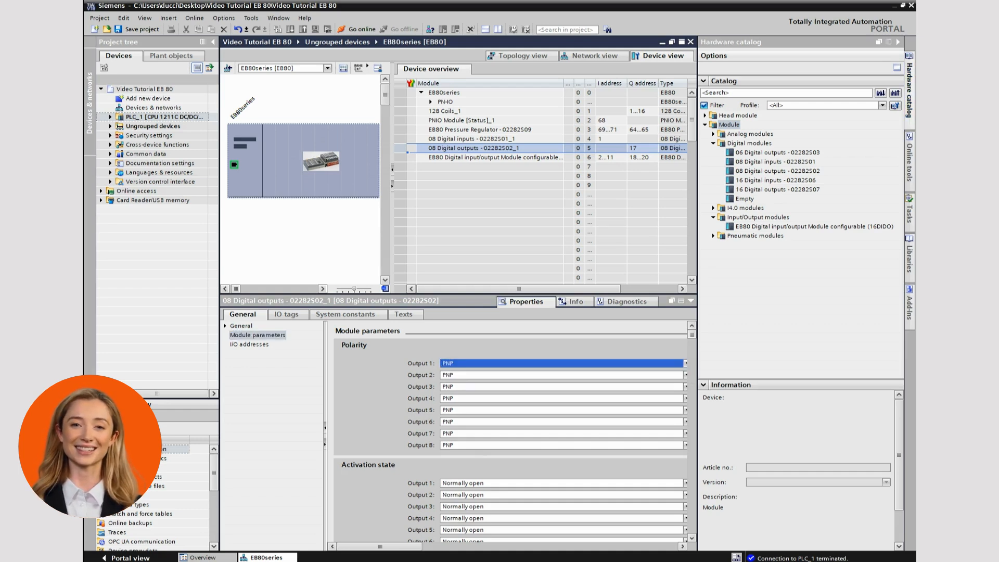
scroll(510, 432, "down", 3)
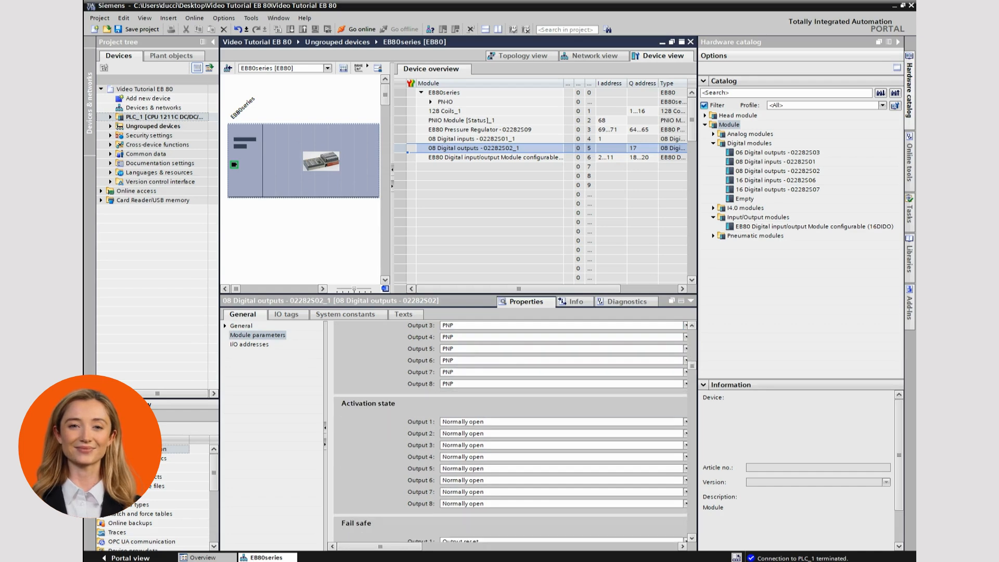
left_click(639, 423)
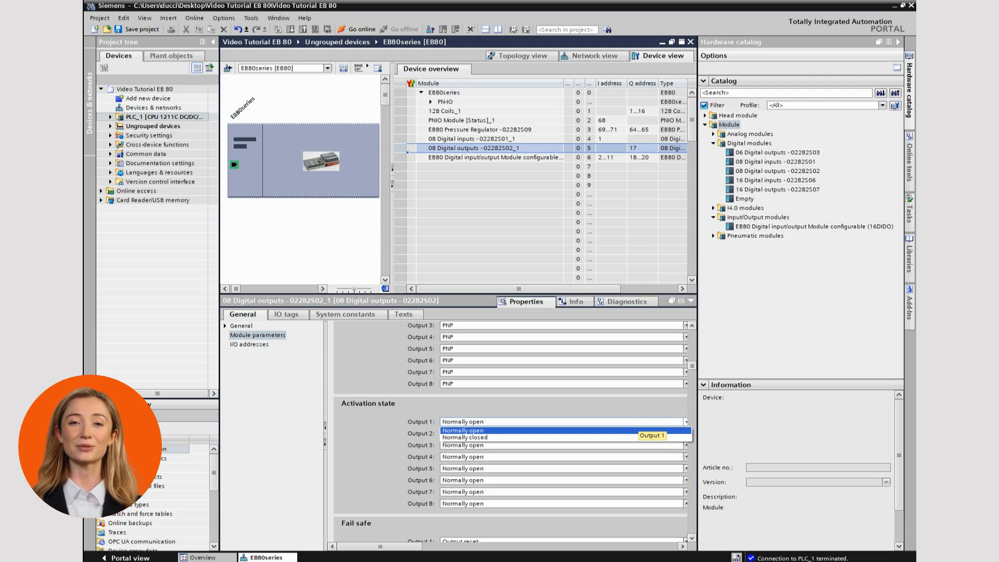
left_click(639, 422)
Step: Examine the fail safe options available for Output 1 of the digital outputs module
scroll(639, 422, "down", 4)
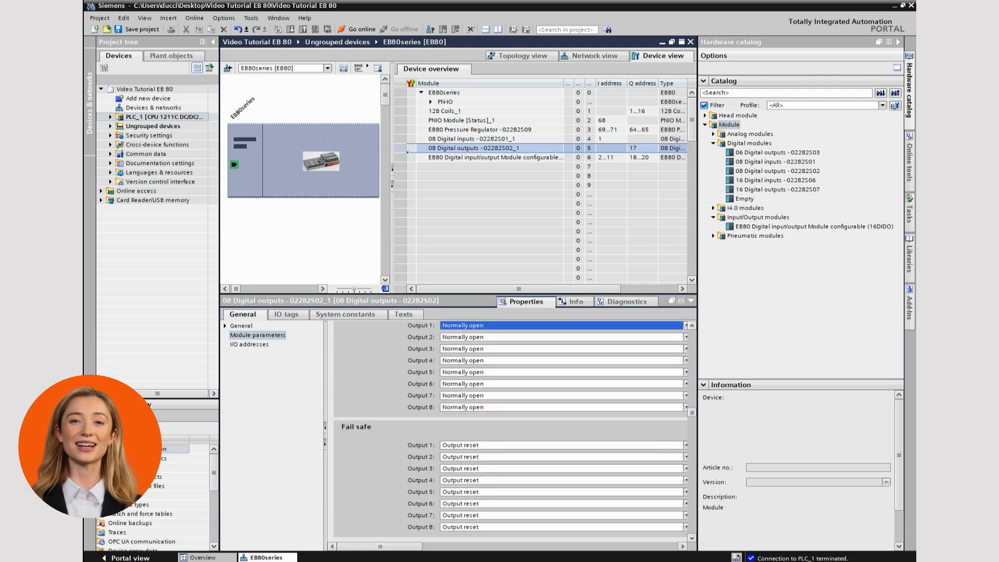
left_click(562, 445)
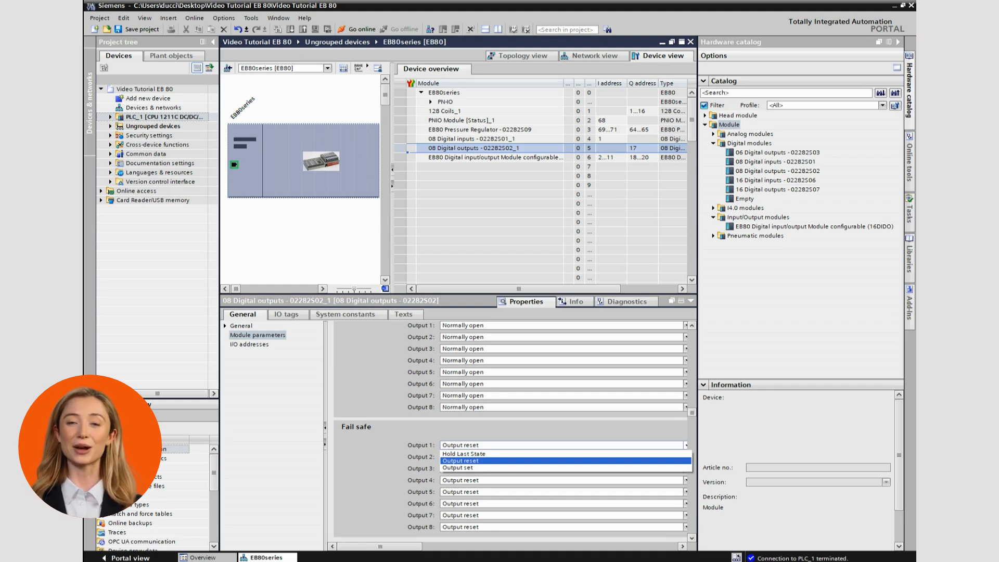
left_click(686, 445)
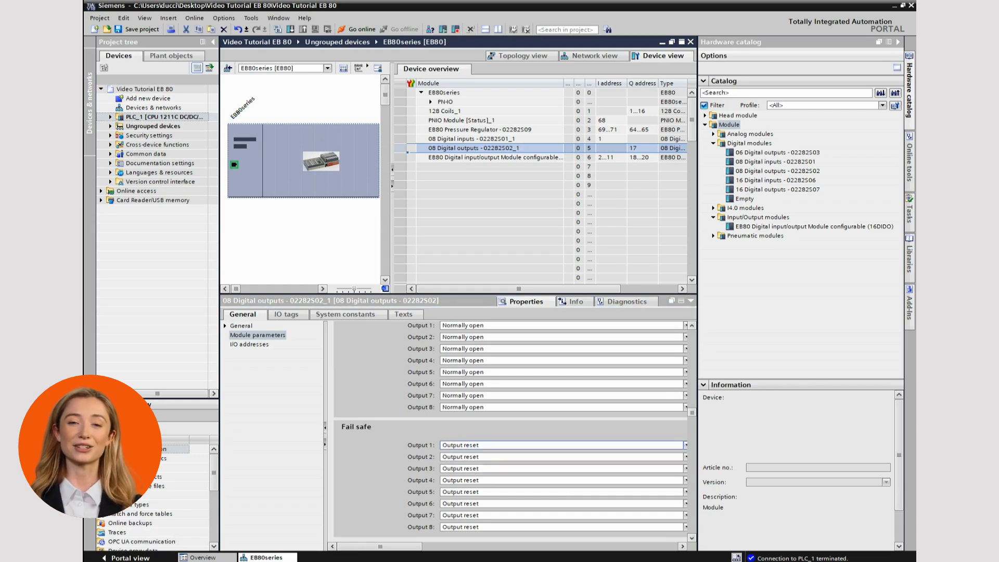
left_click(686, 446)
left_click(686, 446)
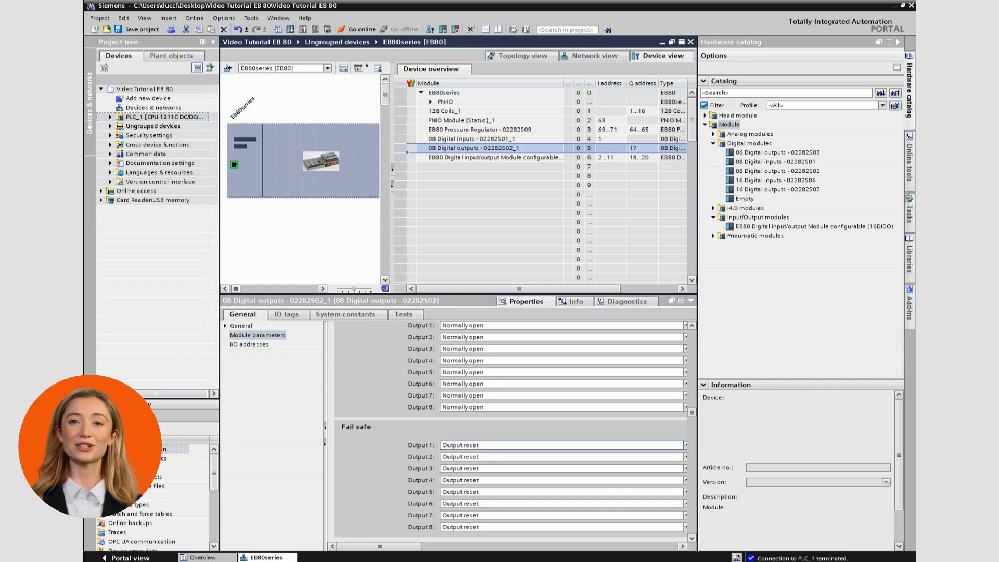
Step: Open the configurable 16DIDO module's properties and widen the parameter area to examine the IO mask settings
left_click(495, 158)
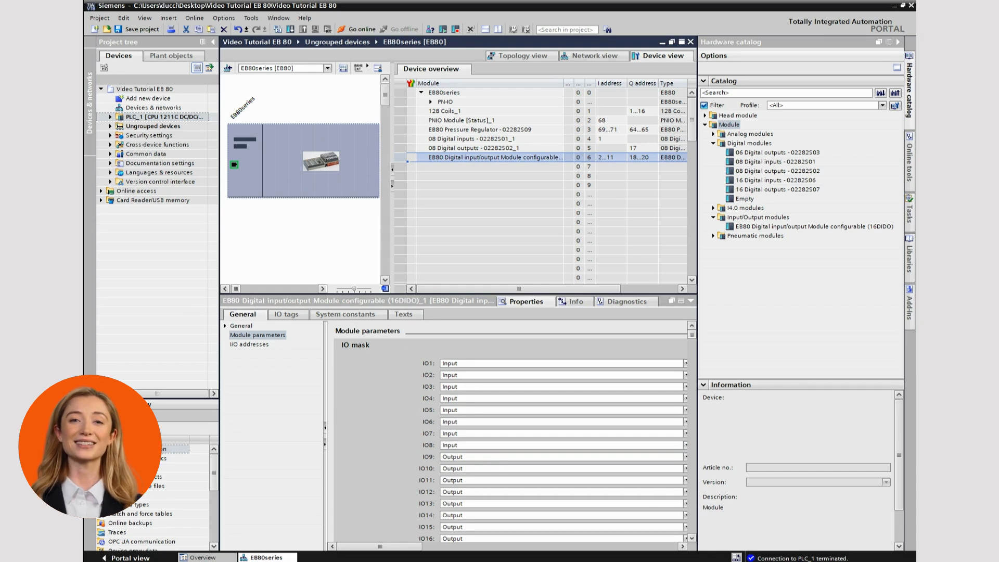
right_click(403, 156)
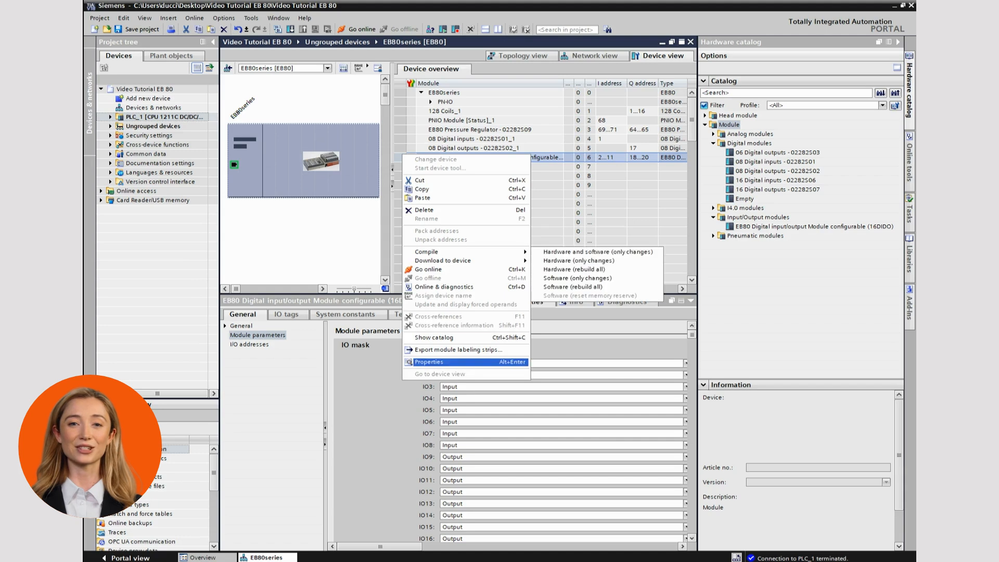
left_click(431, 362)
left_click_drag(324, 435, 282, 435)
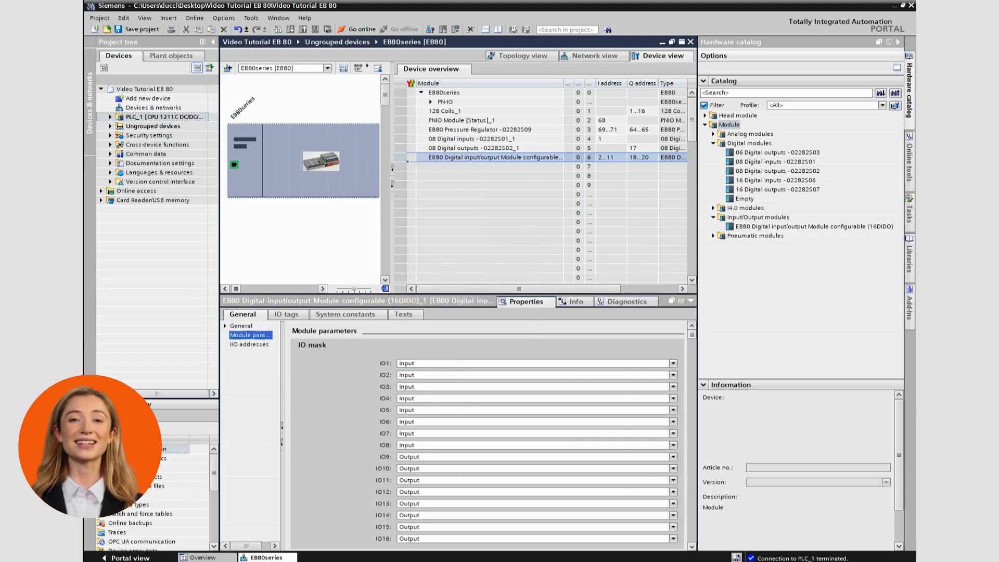
scroll(490, 437, "down", 1)
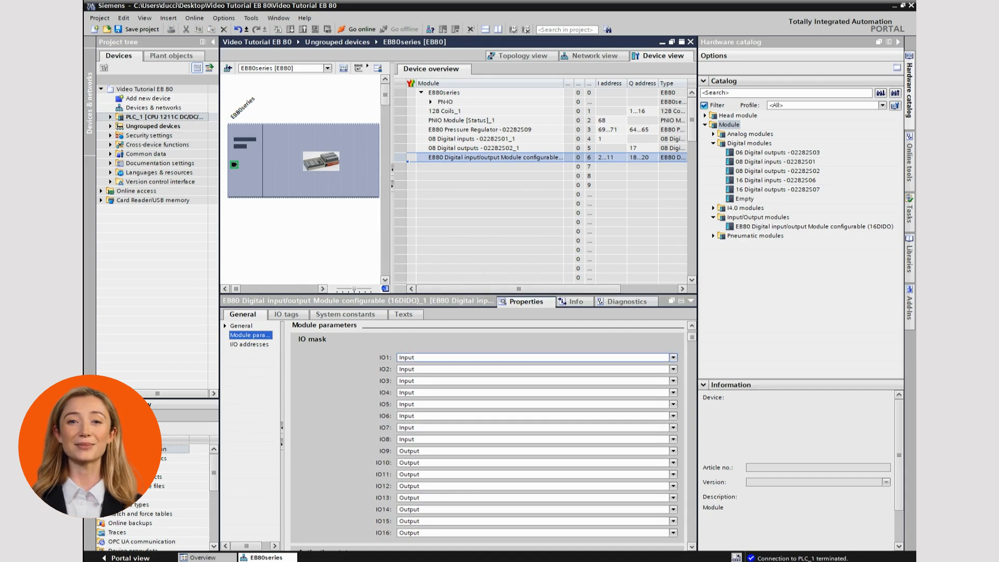
Step: Examine the IO mask options of the configurable module's channels, including the encoder inputs offered for IO1 and IO4
left_click(428, 358)
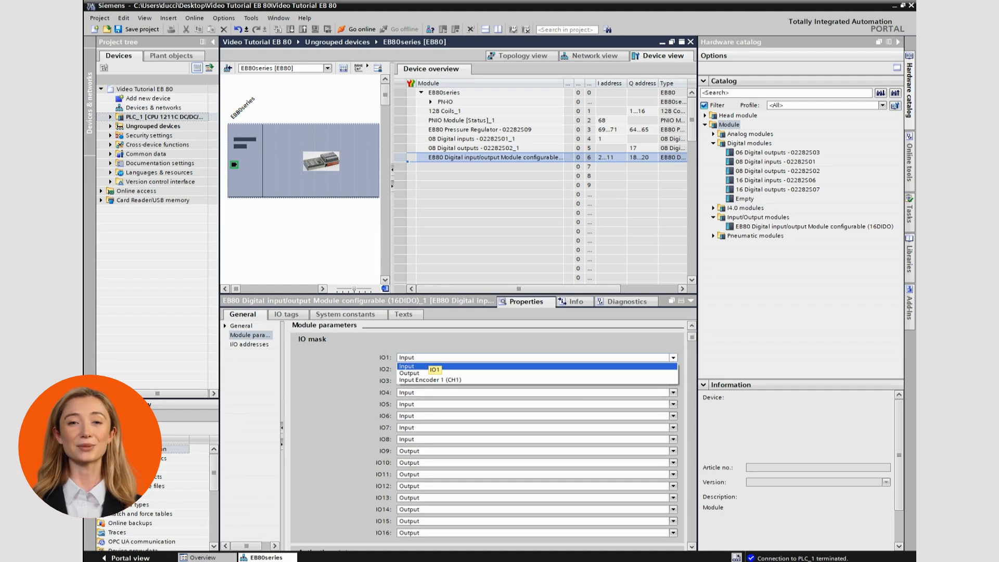
left_click(430, 366)
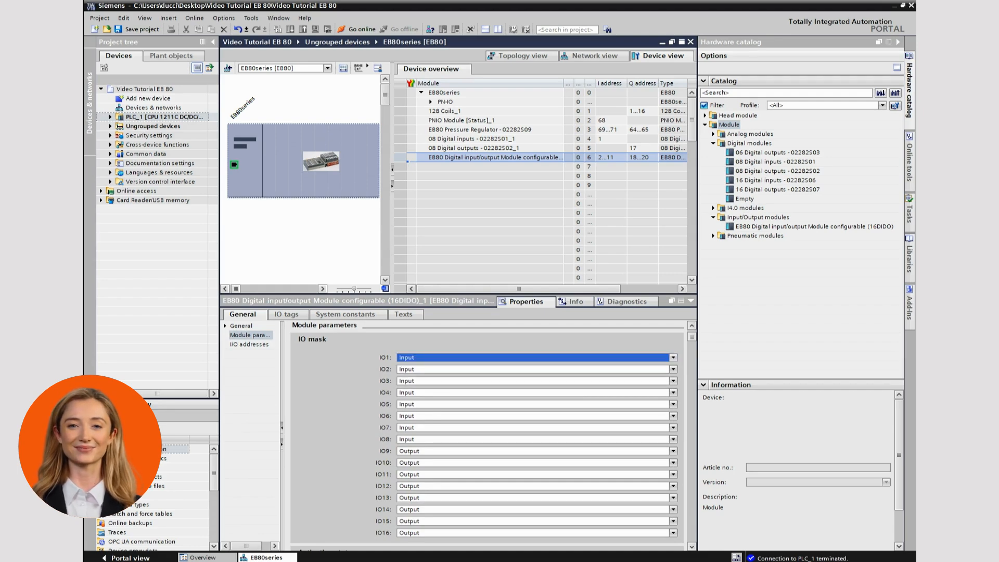
left_click(430, 369)
left_click(430, 380)
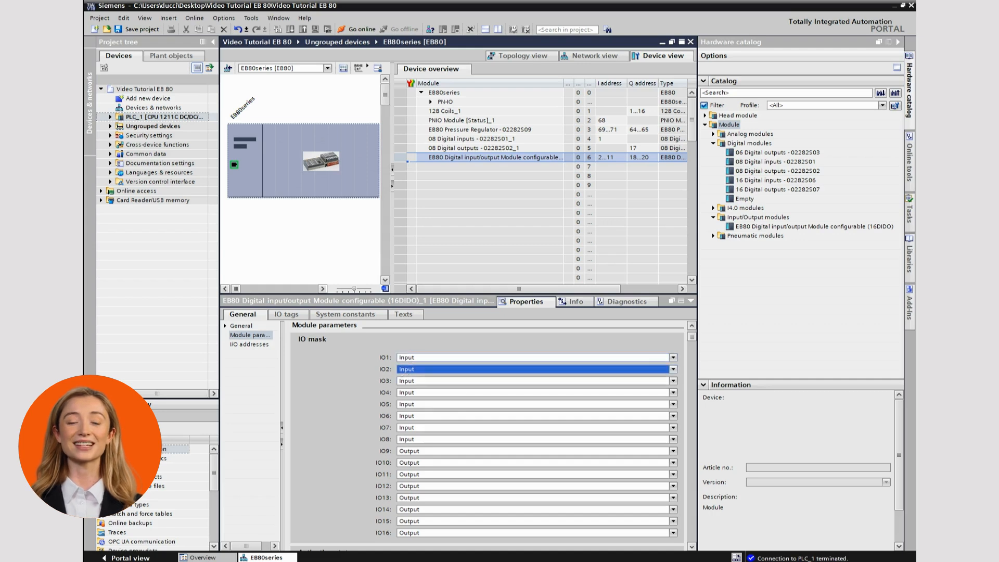
left_click(430, 393)
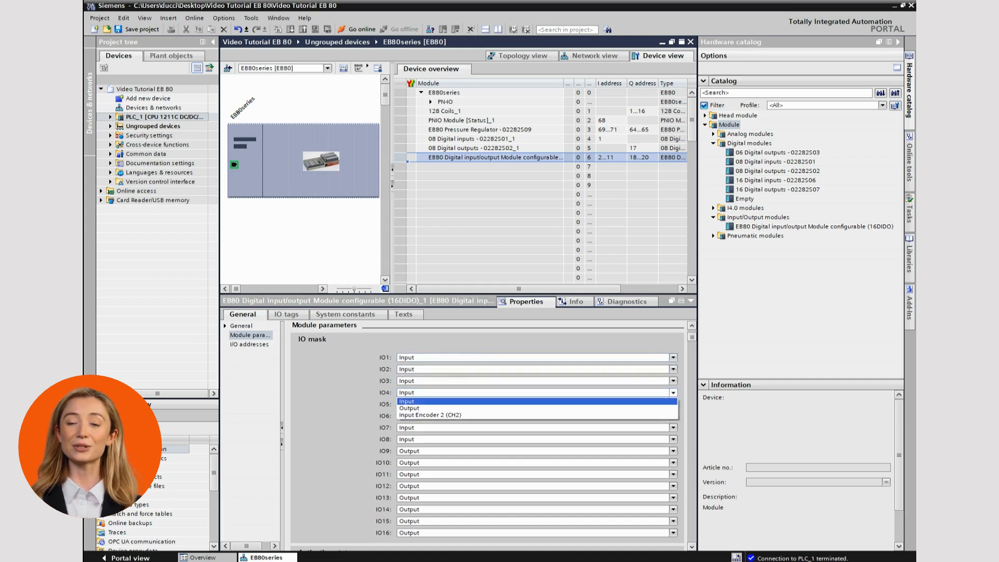
left_click(430, 403)
Step: Review the activation state, signal extension and input debounce time parameters of the configurable 16DIDO module's channels
scroll(488, 437, "down", 3)
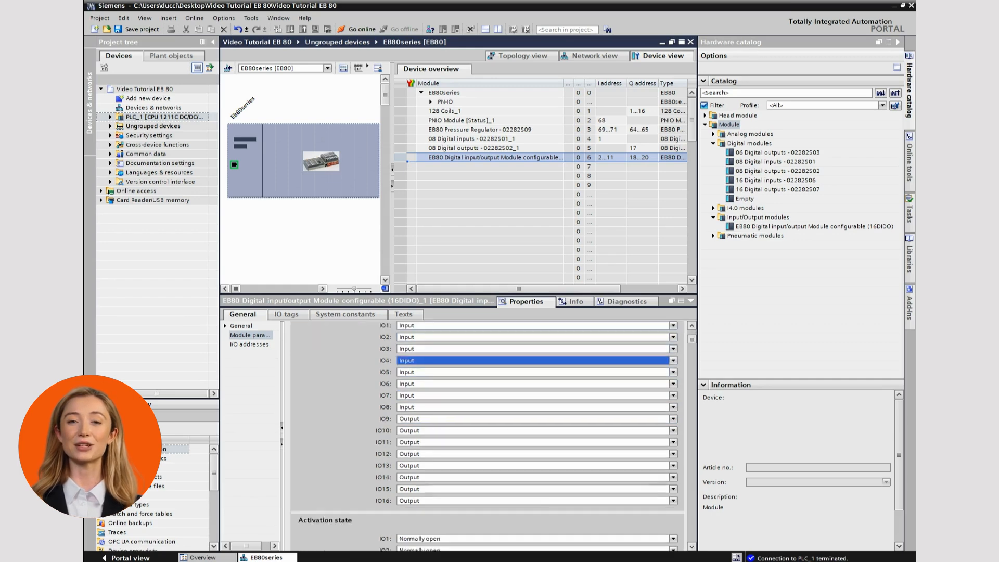
scroll(488, 437, "down", 3)
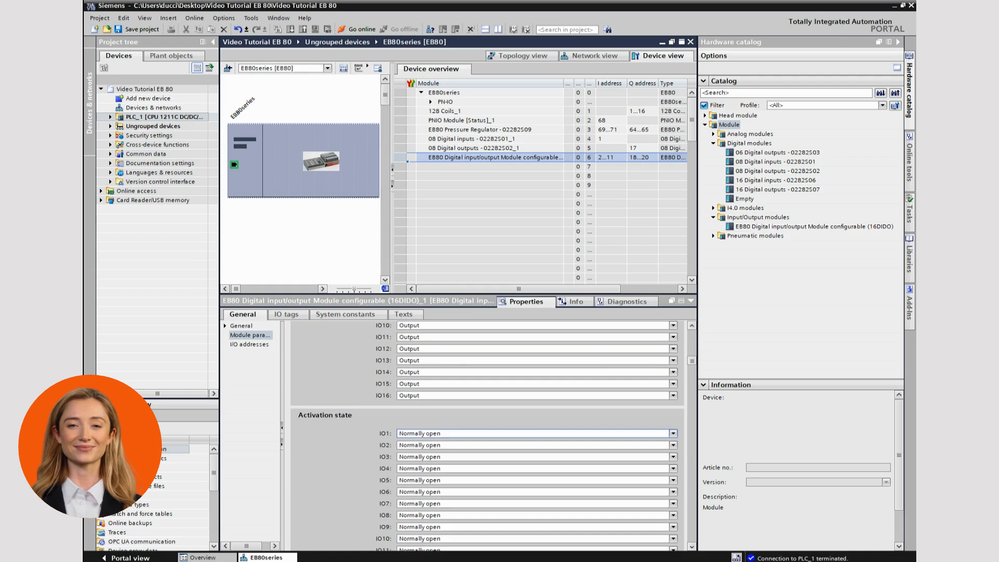
scroll(488, 437, "down", 2)
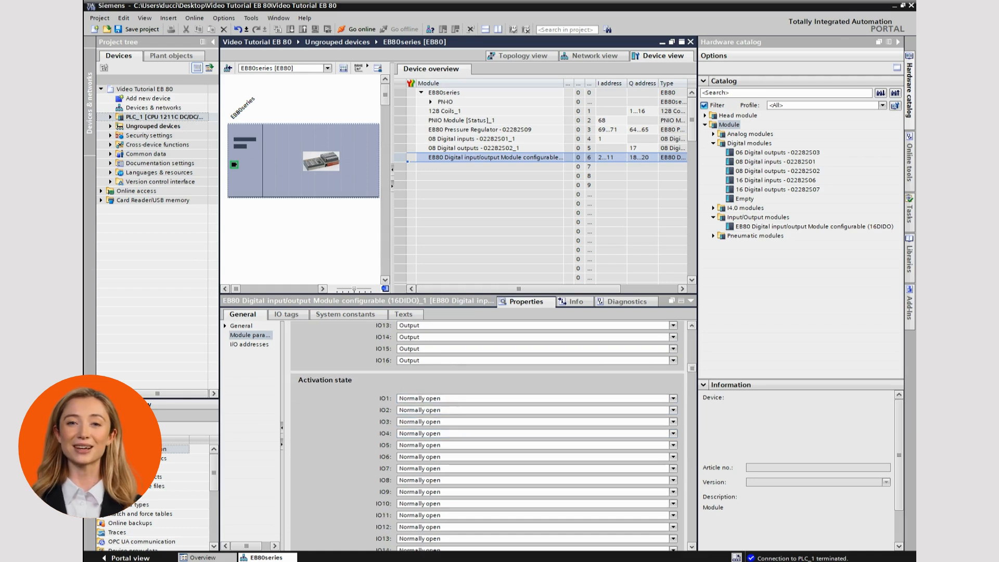
scroll(487, 437, "down", 5)
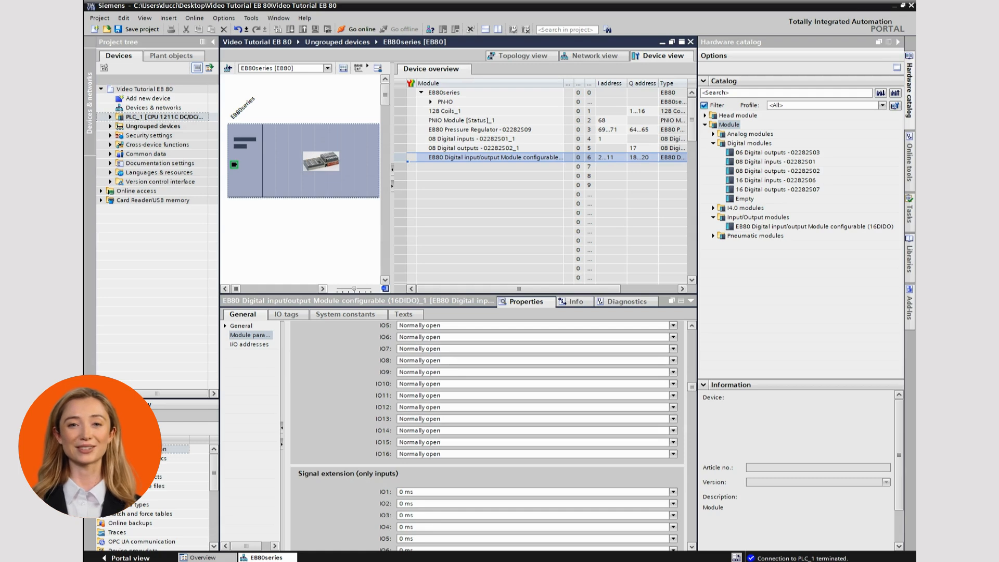
scroll(488, 437, "down", 10)
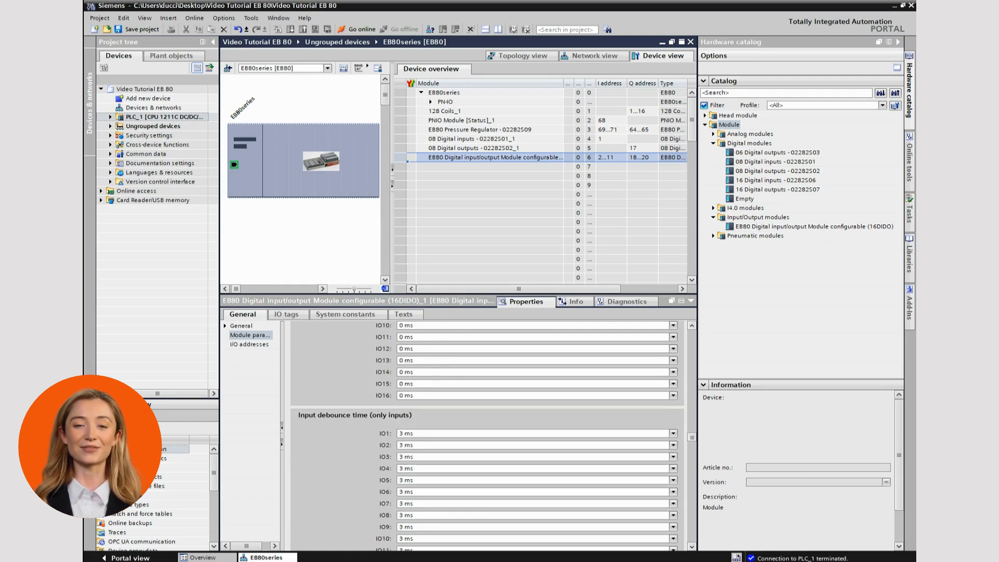
Step: Review the configurable module's fail safe parameters and examine the count inversion options for Encoder 1
scroll(488, 437, "down", 6)
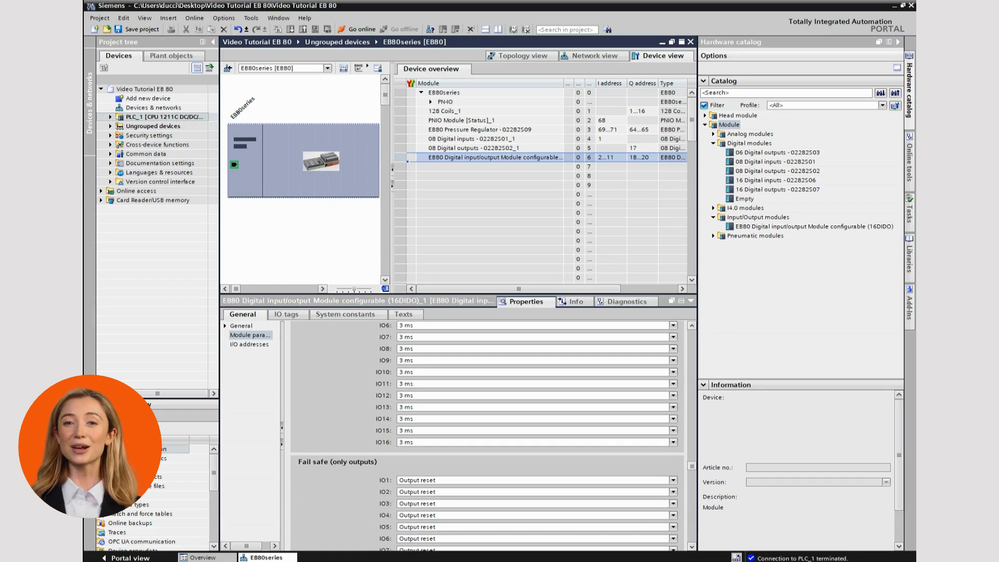
scroll(488, 437, "down", 8)
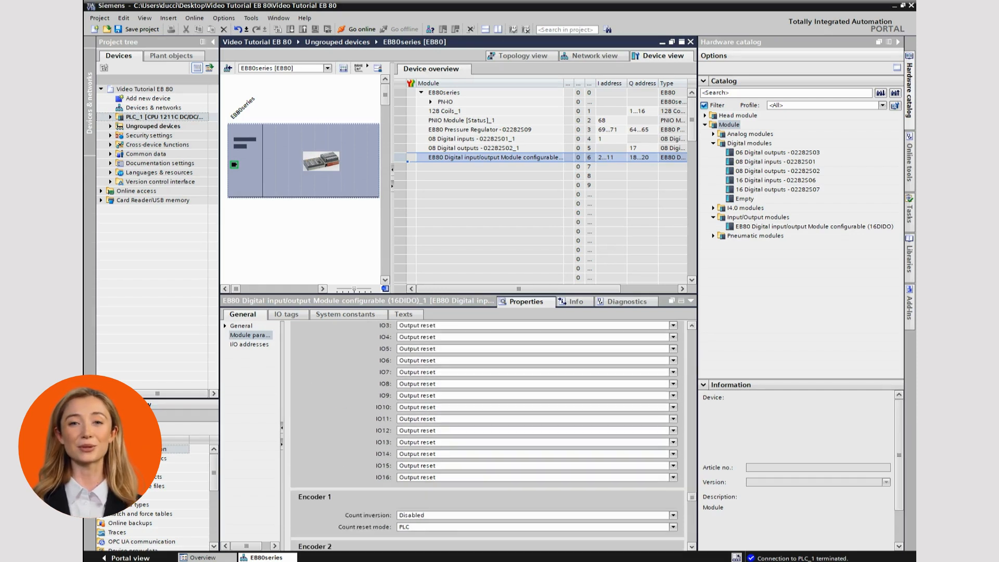
left_click(433, 468)
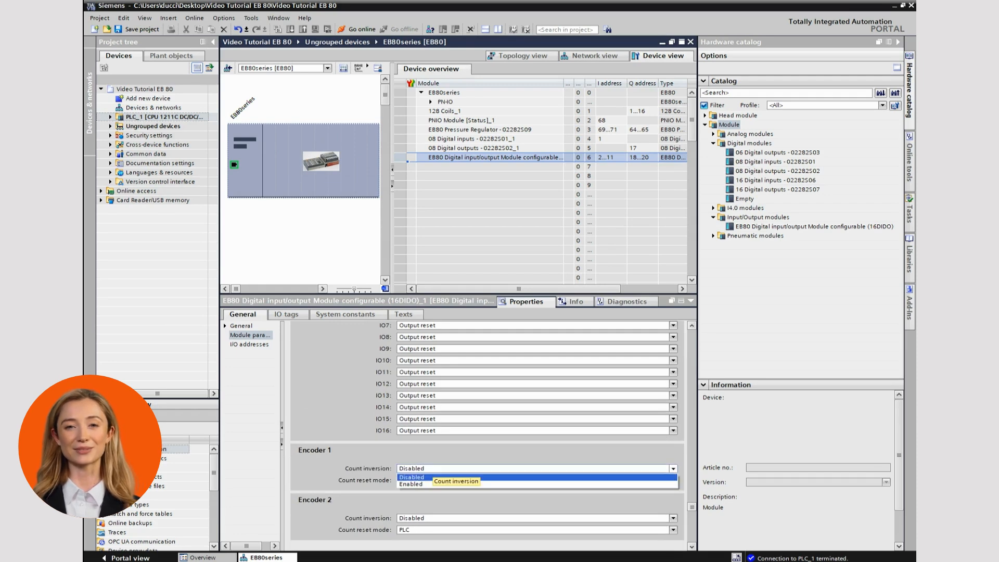
left_click(433, 468)
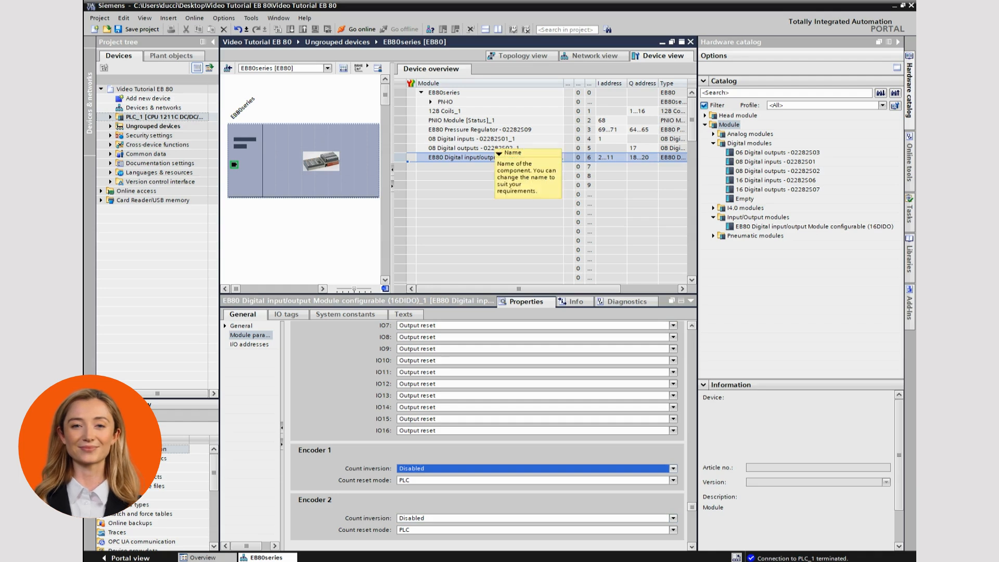
Step: Return to the network view and compile PLC_1's hardware with the rebuild all option
left_click(594, 55)
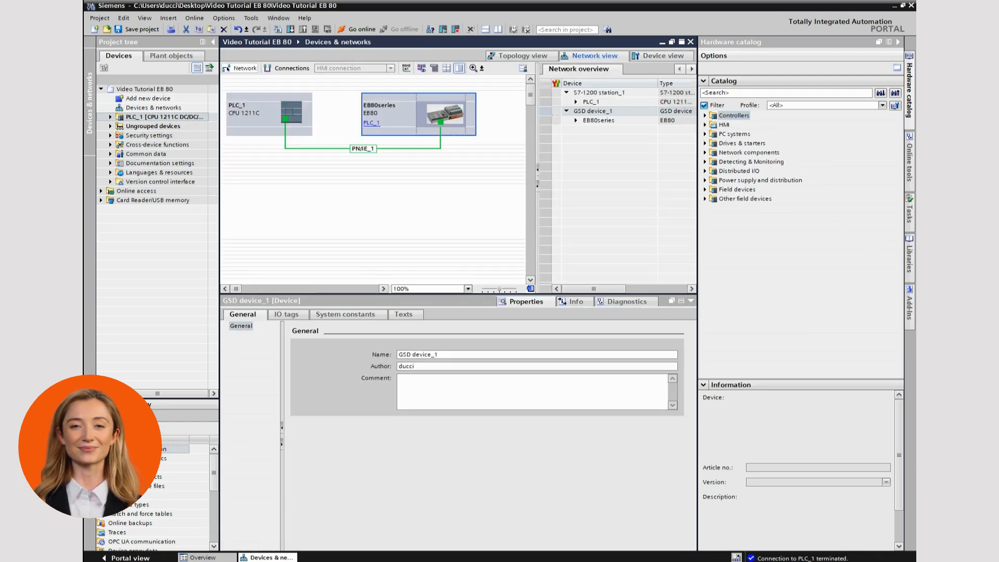
left_click(164, 117)
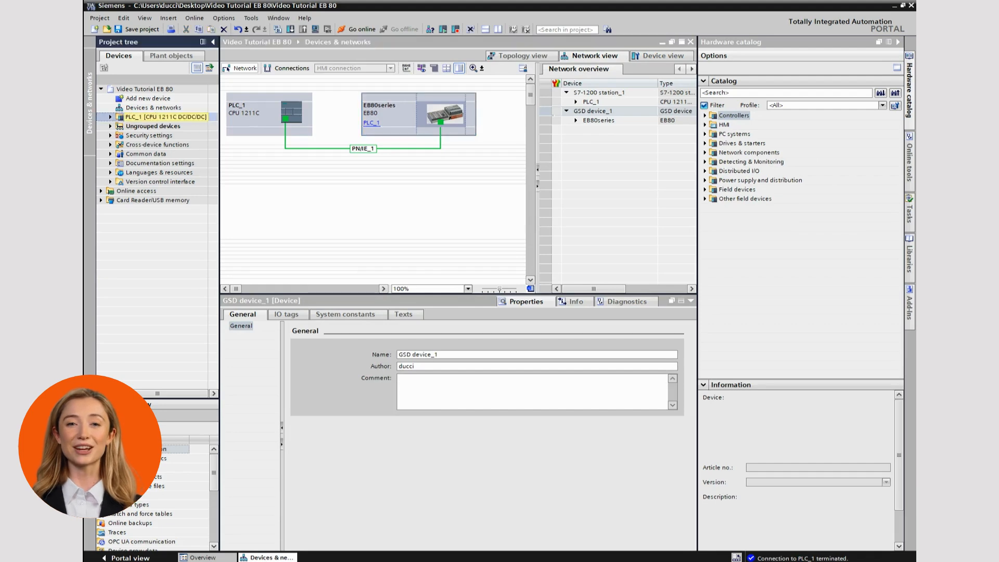
right_click(152, 117)
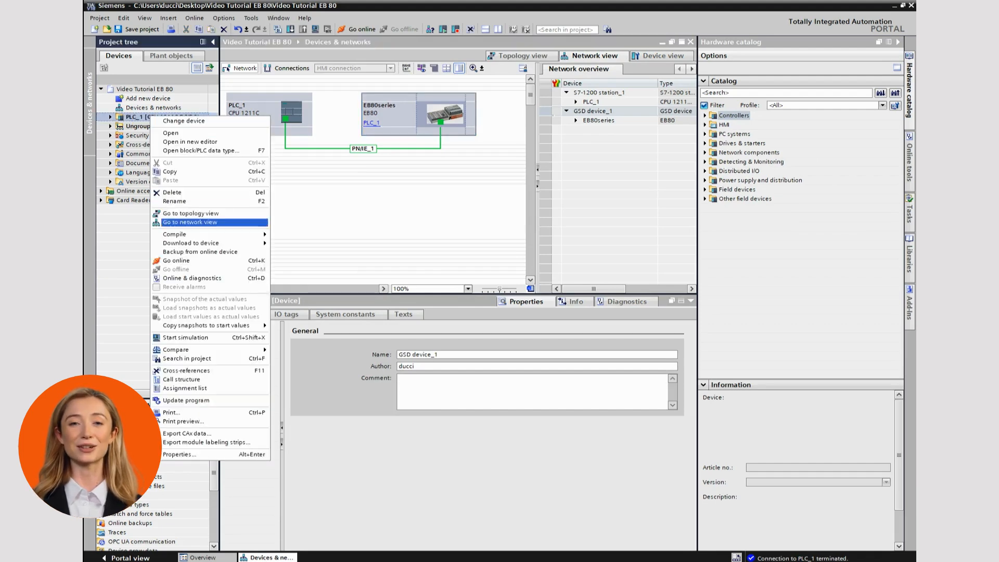
mouse_move(219, 235)
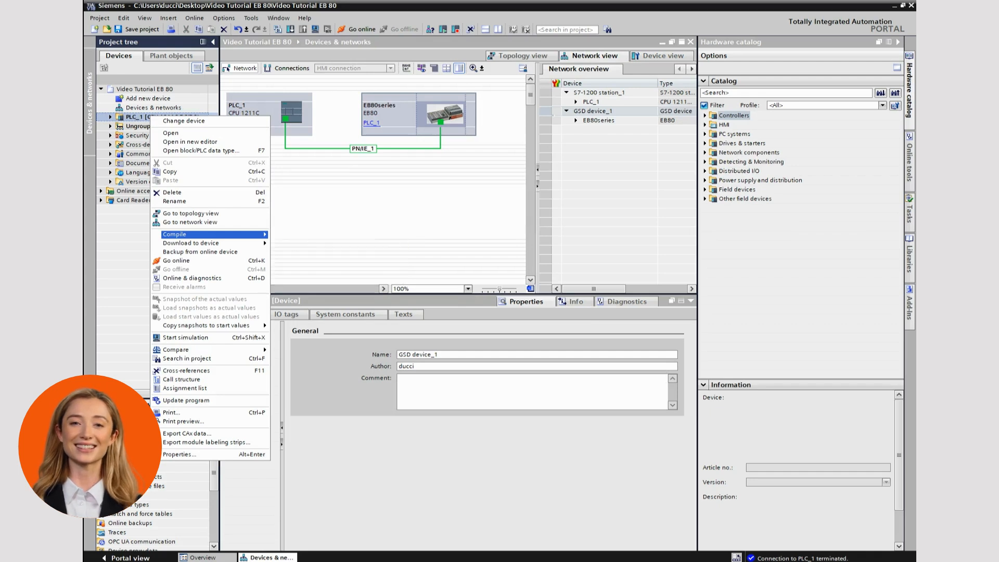
left_click(313, 252)
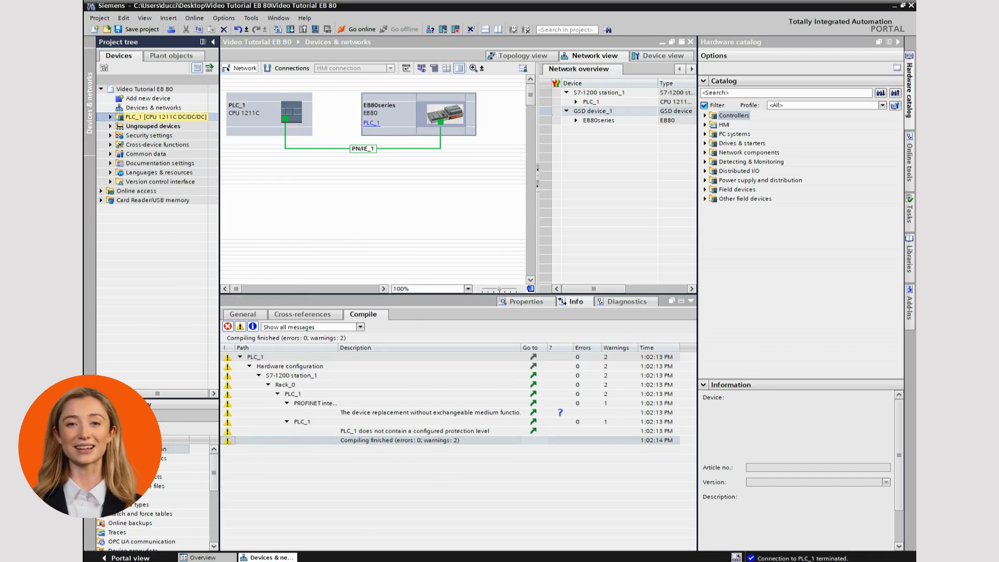
Step: Download the hardware configuration to PLC_1, stopping all modules for loading and starting them when finished
right_click(175, 116)
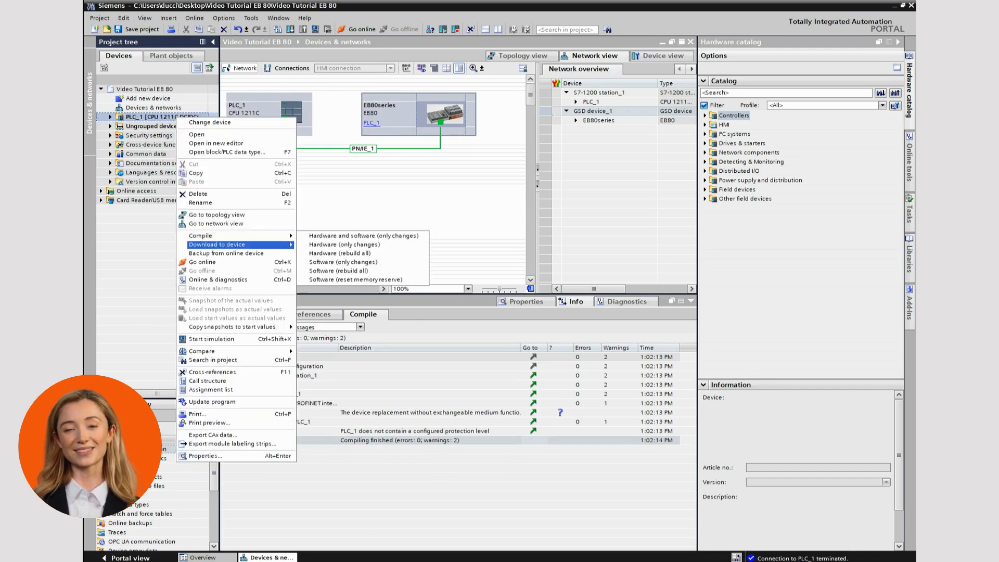
mouse_move(217, 245)
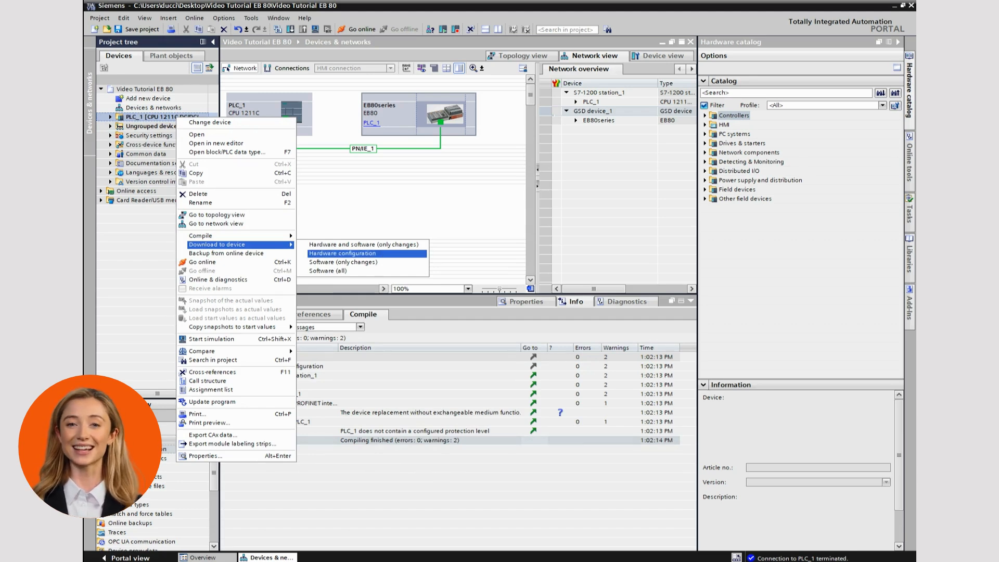
left_click(342, 253)
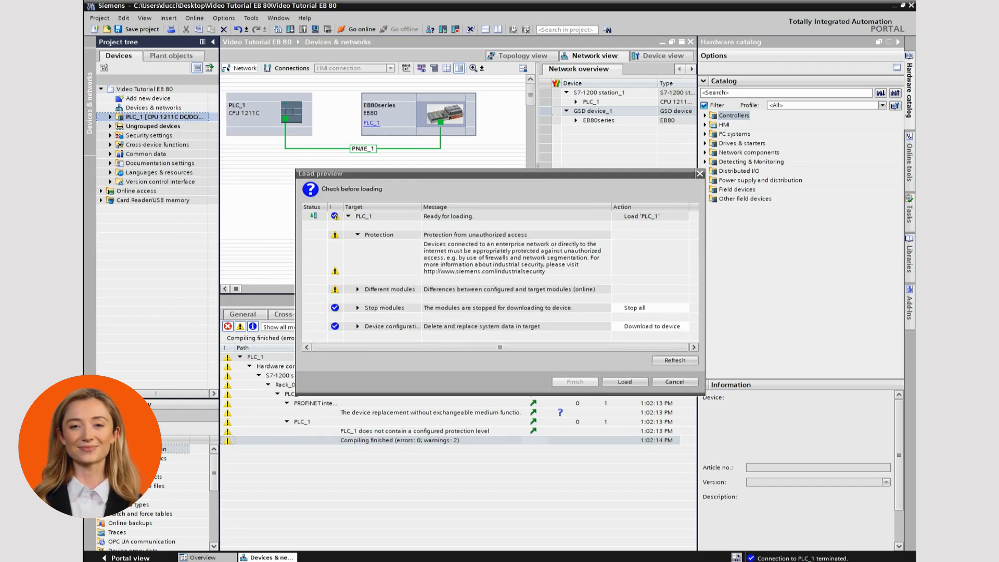
left_click(625, 382)
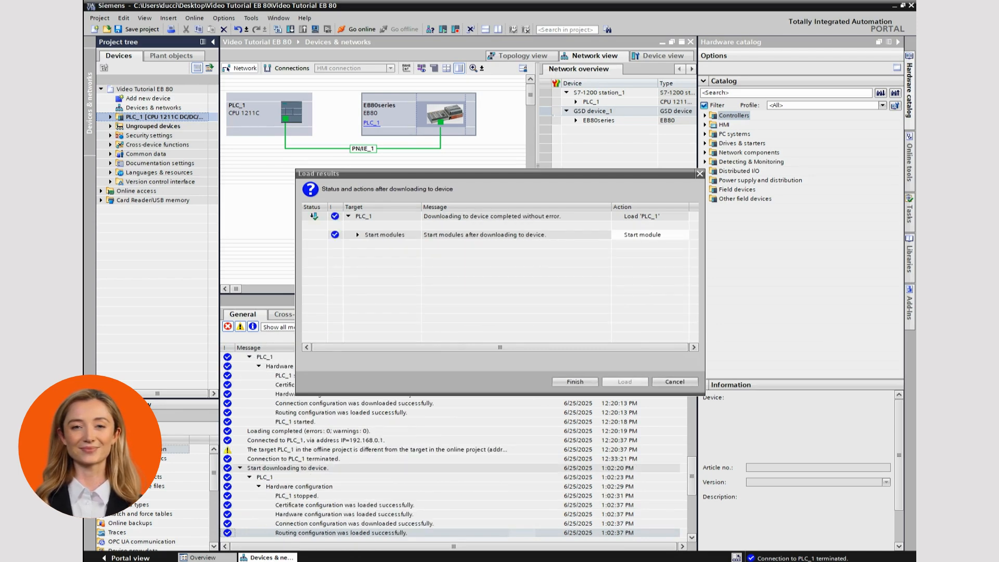
left_click(575, 382)
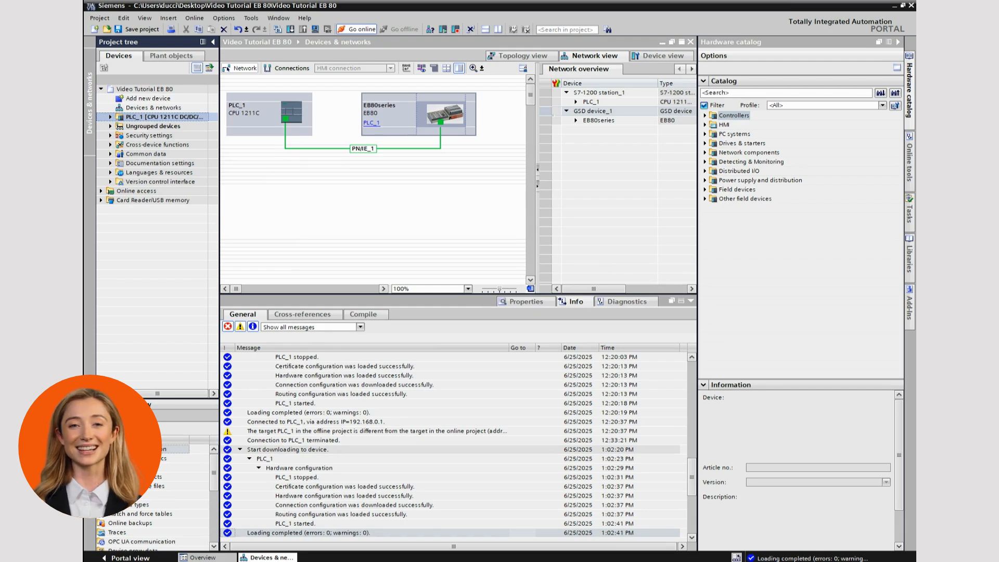
Step: Go online with PLC_1 and open the EB80series device view to check the status of its modules
left_click(356, 29)
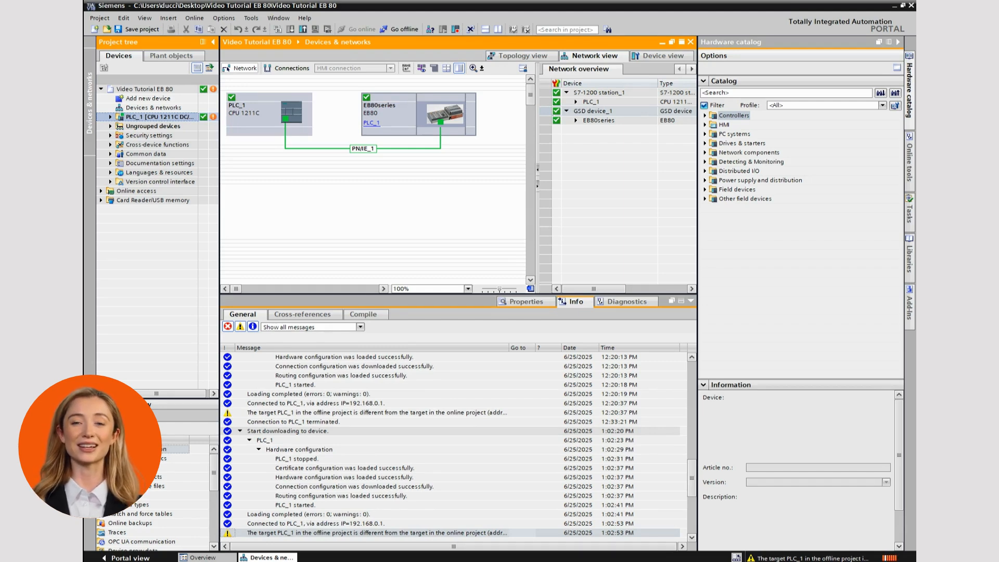
double_click(441, 118)
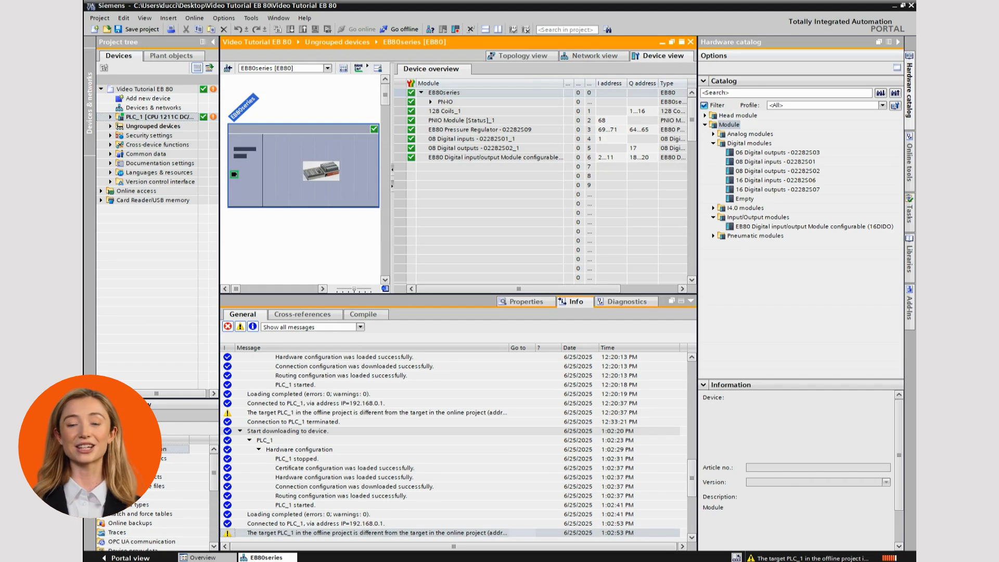